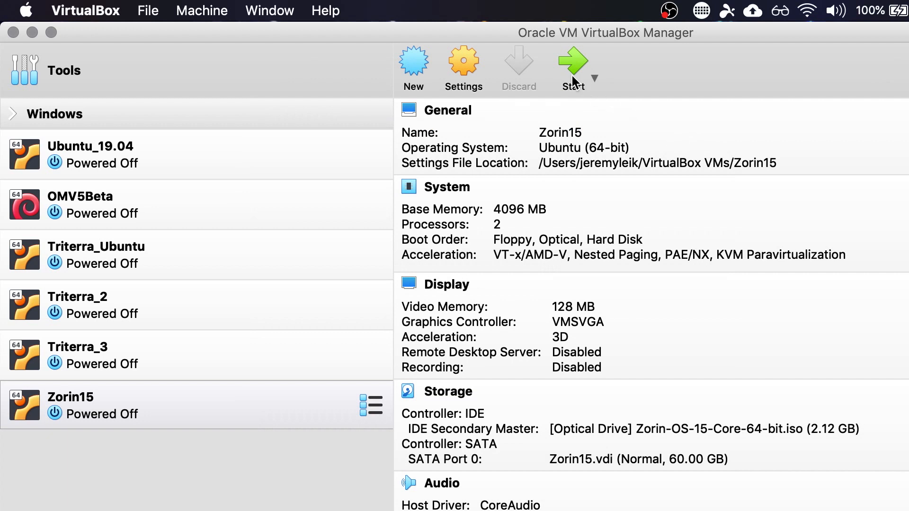
- Start the Zorin15 virtual machine and switch its display to scaled mode
{"action": "left_click", "coordinate": [571, 65]}
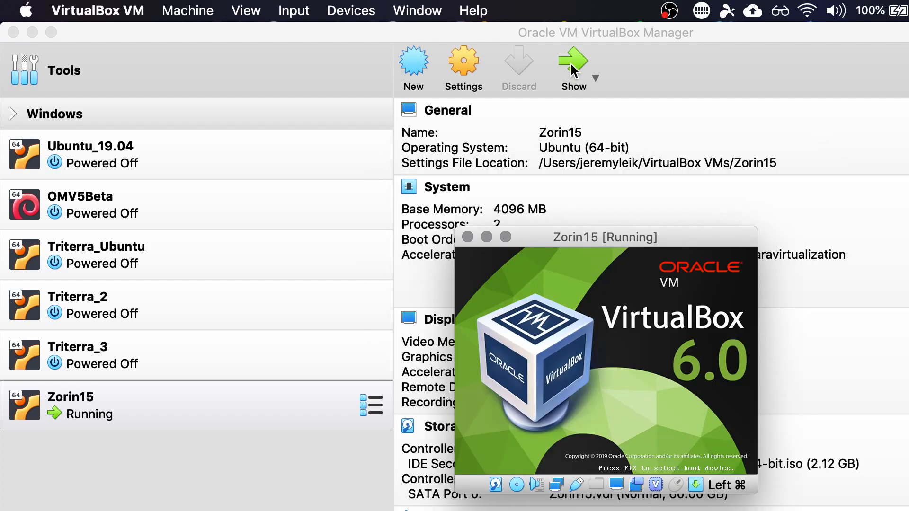
{"action": "left_click_drag", "start_coordinate": [620, 235], "coordinate": [453, 86]}
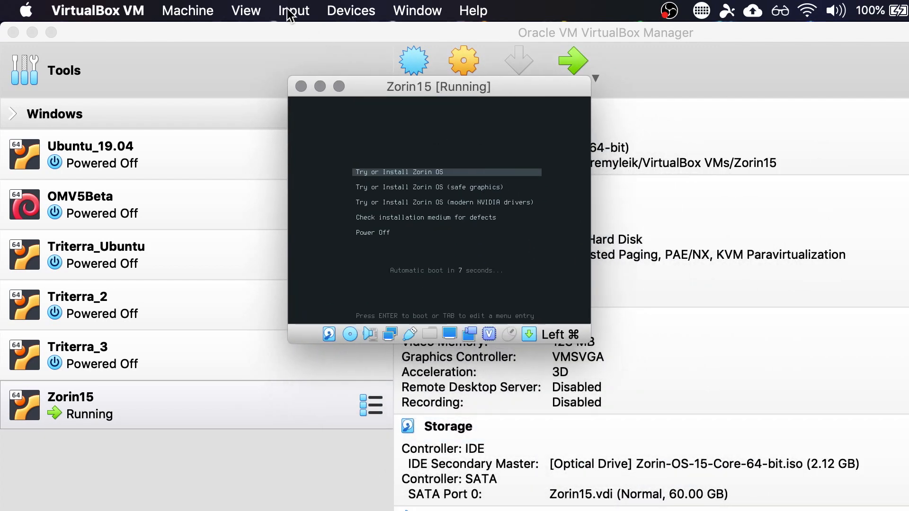
{"action": "left_click", "coordinate": [246, 10]}
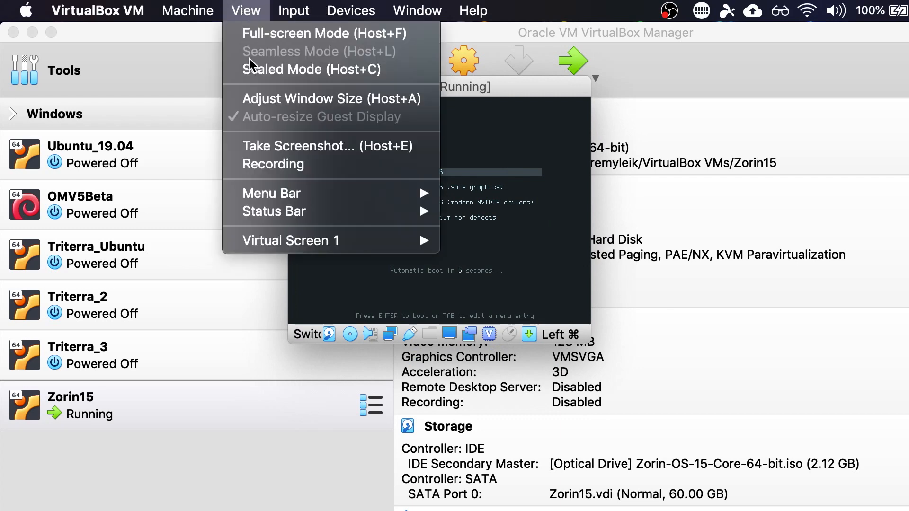
{"action": "left_click", "coordinate": [254, 70]}
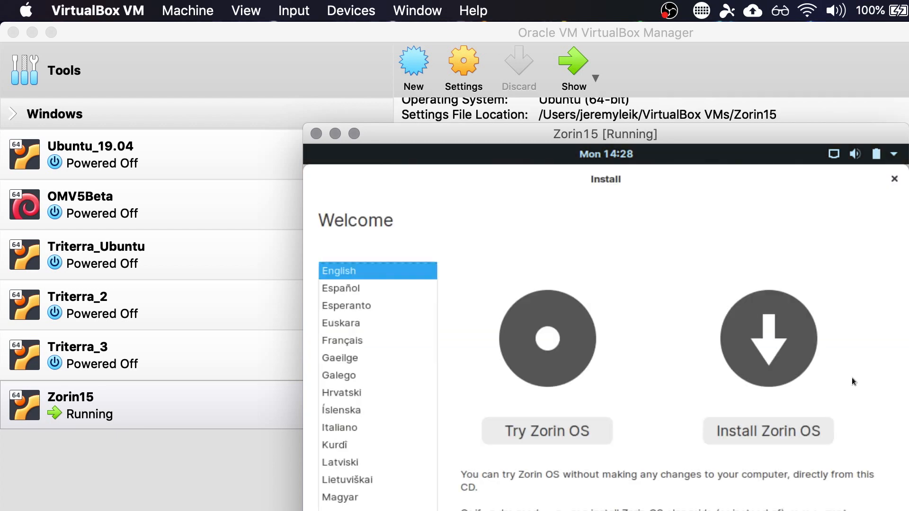
- Install Zorin OS using the option to erase the disk, and restart the virtual machine into the new installation
{"action": "left_click", "coordinate": [761, 430]}
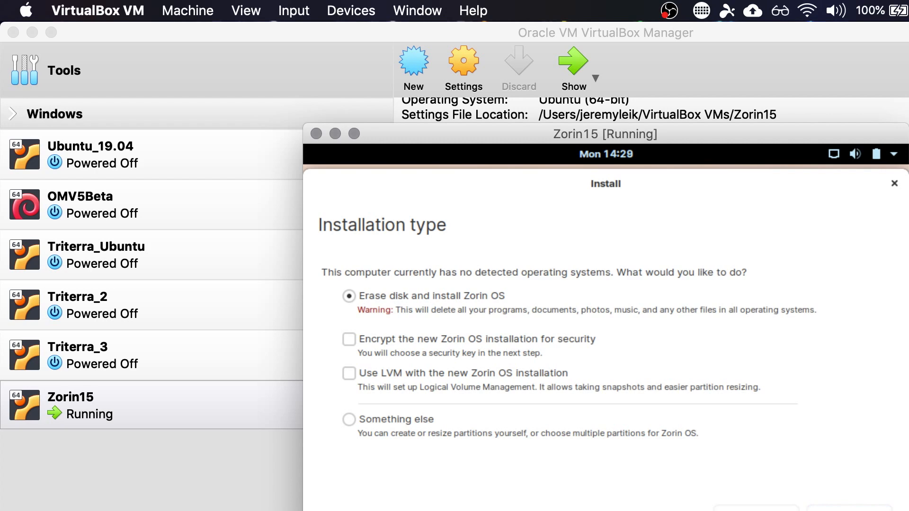
{"action": "left_click", "coordinate": [842, 476]}
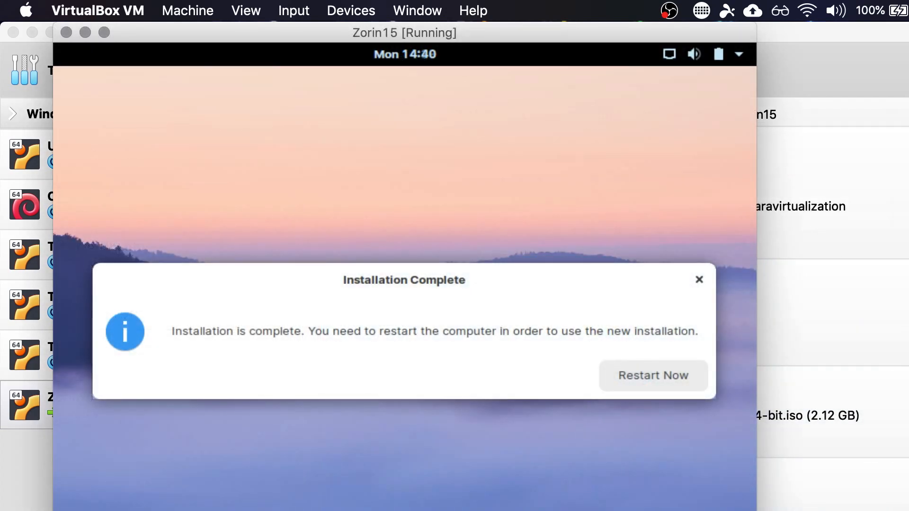
{"action": "left_click", "coordinate": [641, 378]}
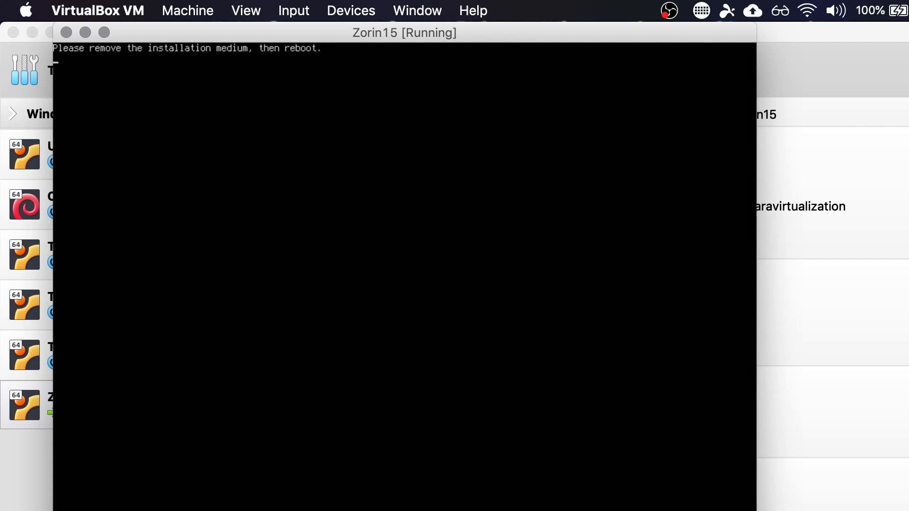
{"action": "left_click", "coordinate": [348, 10]}
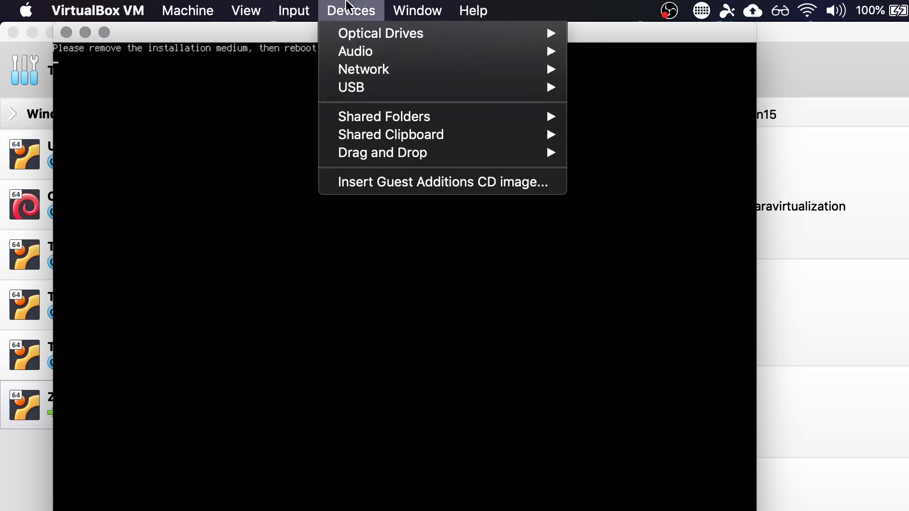
{"action": "mouse_move", "coordinate": [413, 37]}
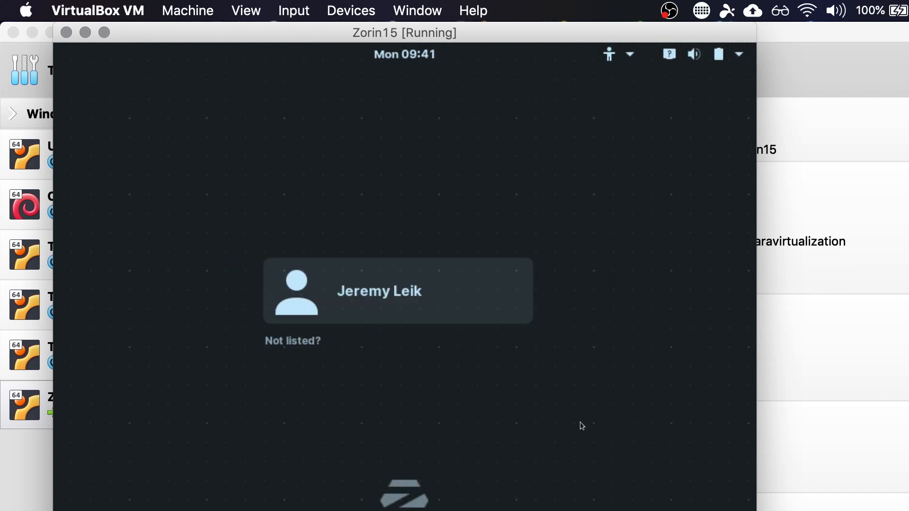
- Sign in to the user account with its password and maximize the virtual machine window
{"action": "left_click", "coordinate": [385, 292]}
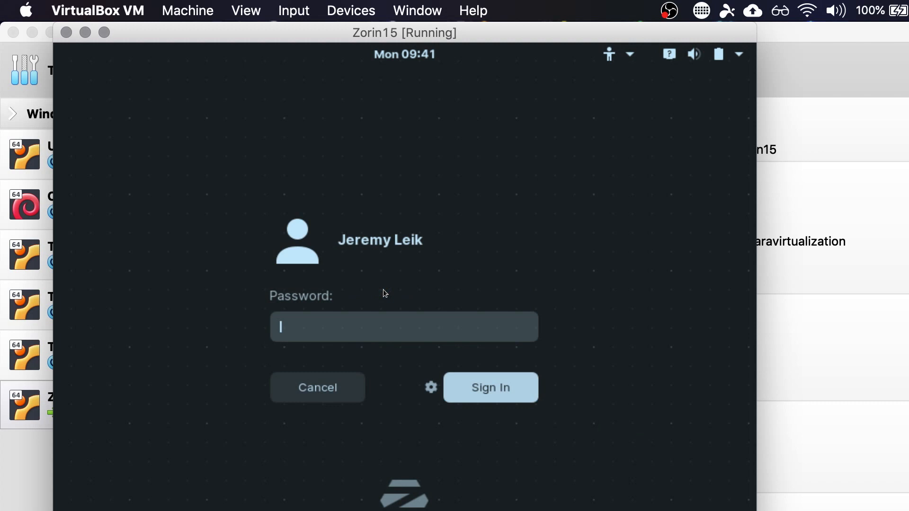
{"action": "type", "text": "••••••••••"}
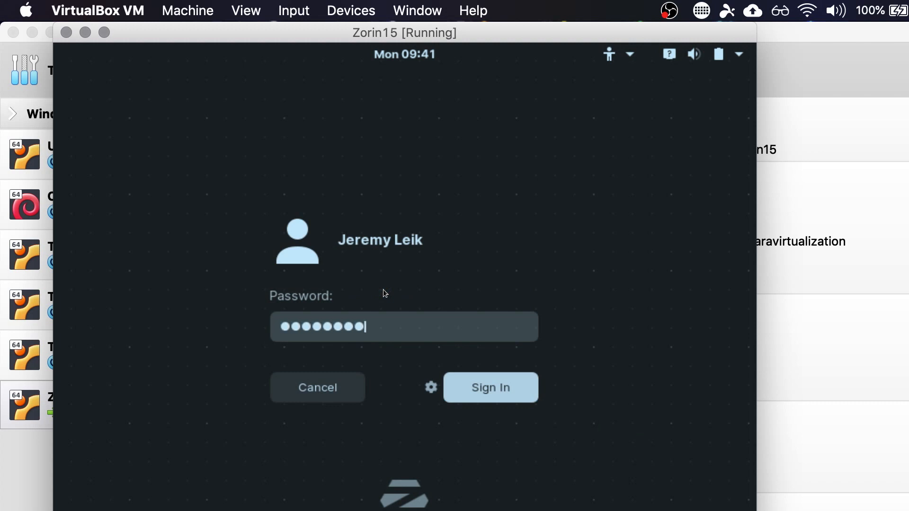
{"action": "key", "text": "Return"}
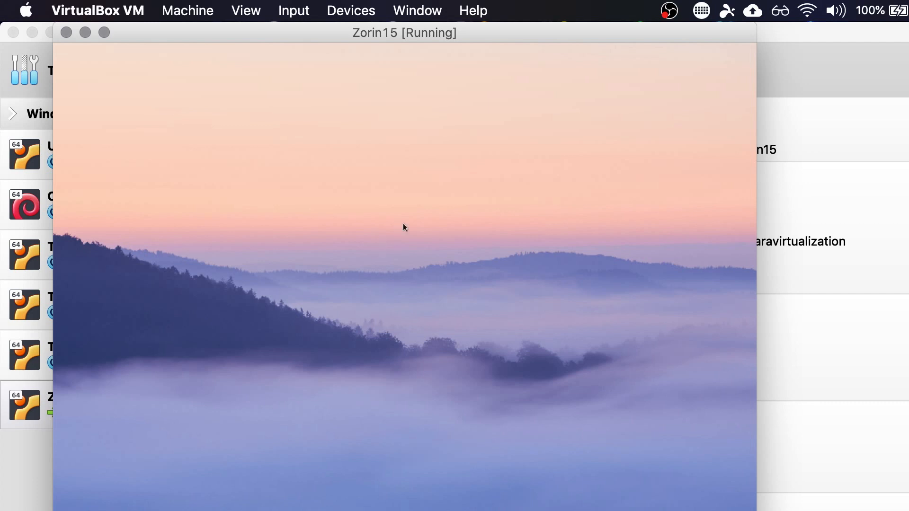
{"action": "double_click", "coordinate": [377, 31]}
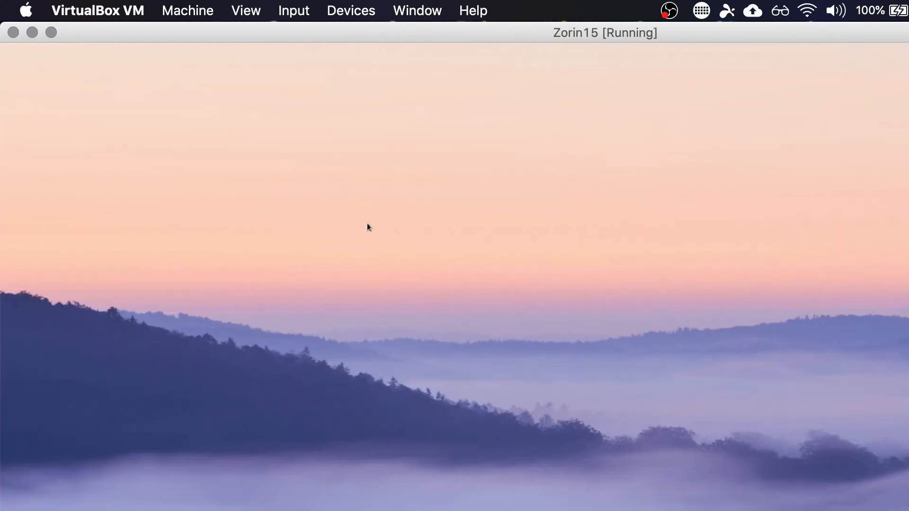
- Set the Zorin display resolution to 1440 × 900 (16:10) in the system settings and keep the change
{"action": "right_click", "coordinate": [258, 176]}
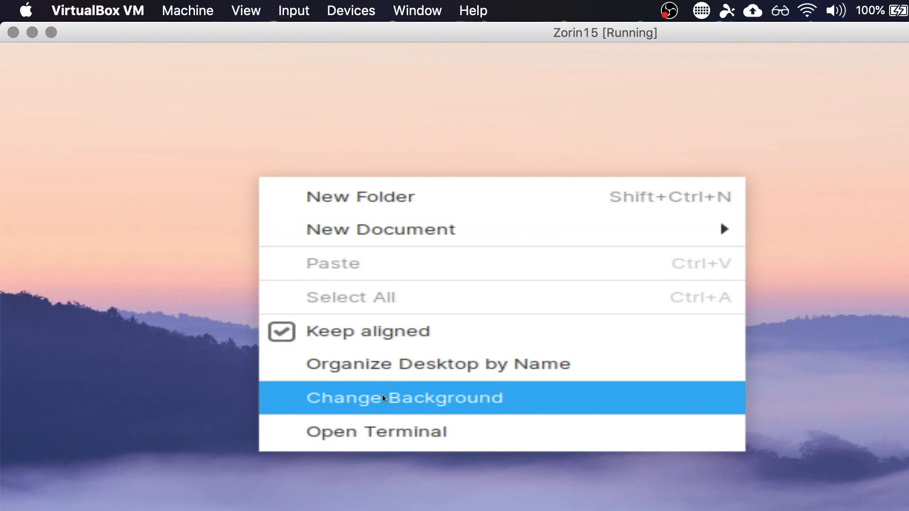
{"action": "left_click", "coordinate": [285, 399]}
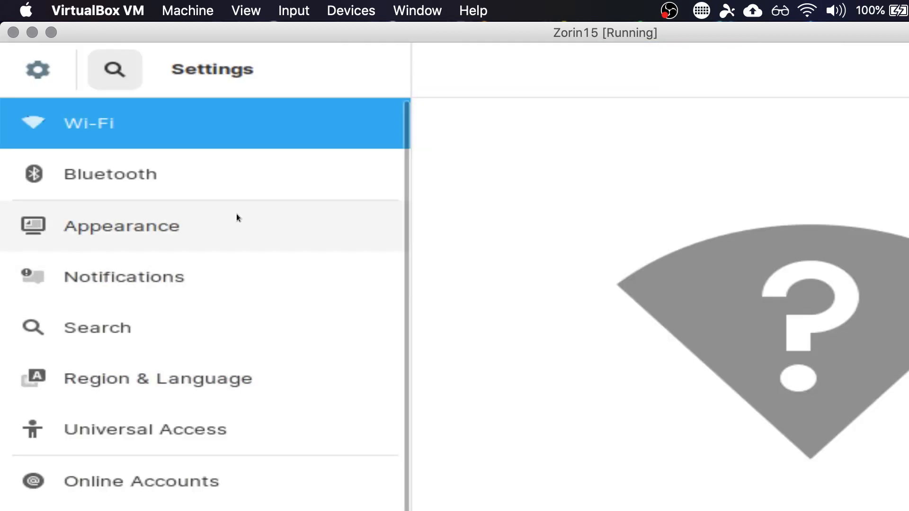
{"action": "left_click", "coordinate": [163, 230]}
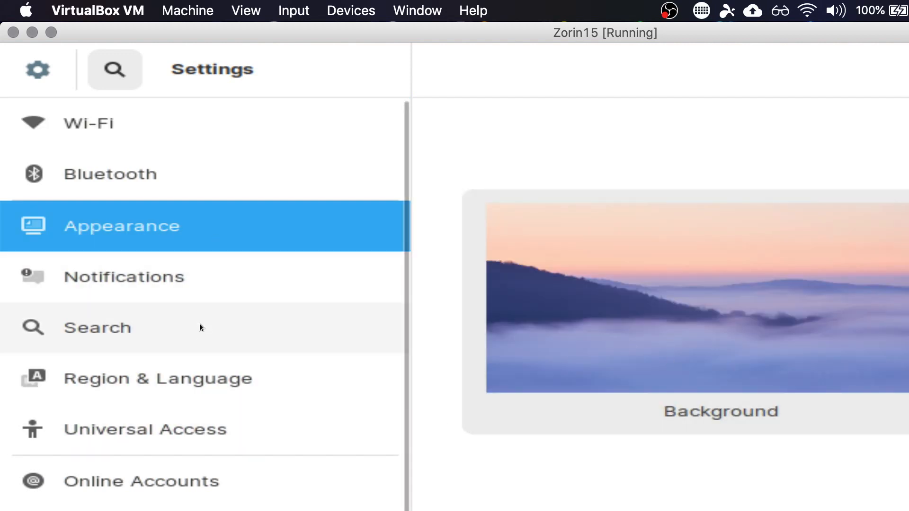
{"action": "scroll", "coordinate": [200, 327], "scroll_direction": "down", "scroll_amount": 3}
{"action": "scroll", "coordinate": [199, 327], "scroll_direction": "down", "scroll_amount": 1}
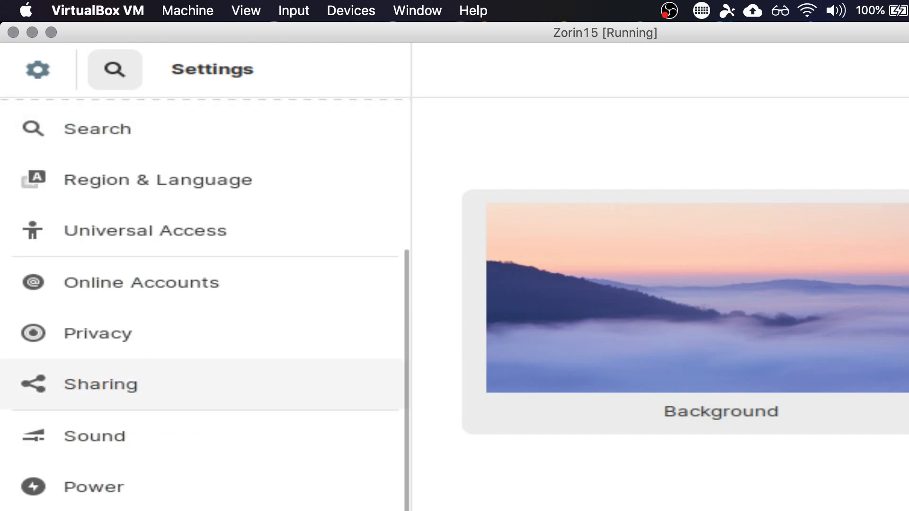
{"action": "left_click", "coordinate": [284, 510]}
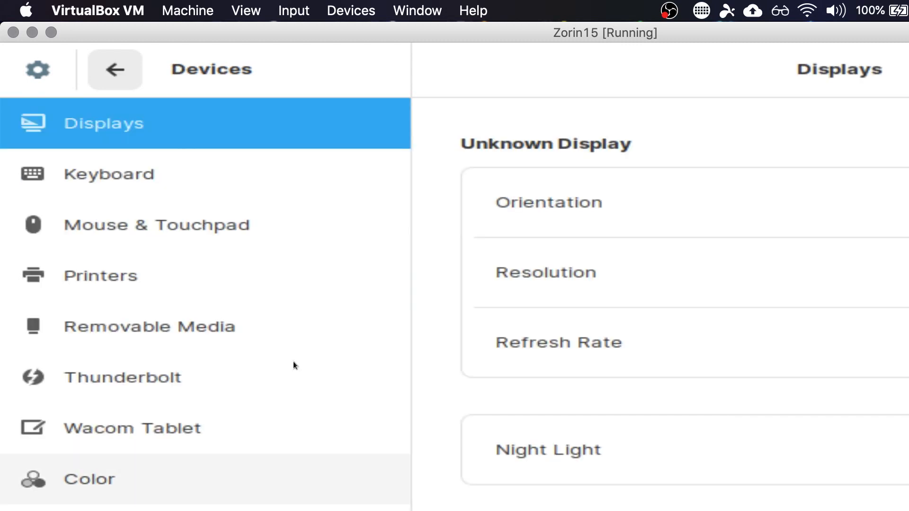
{"action": "left_click", "coordinate": [839, 281]}
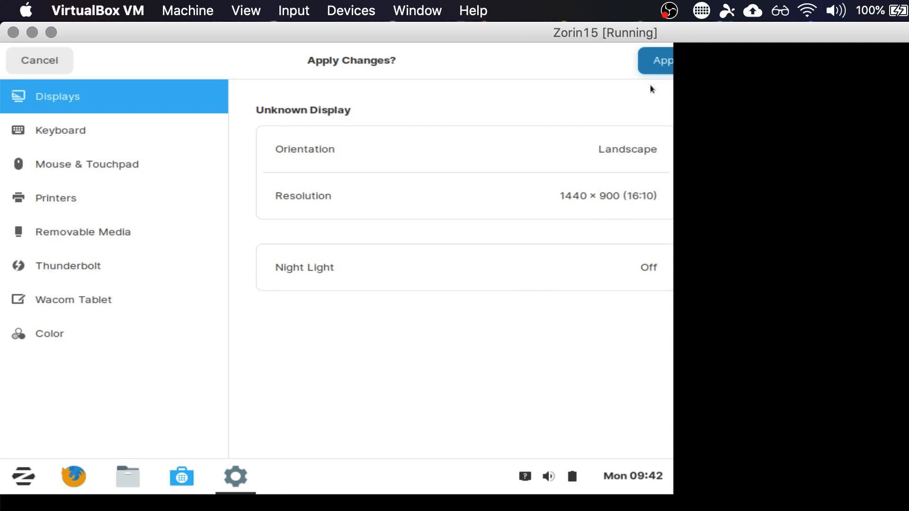
{"action": "left_click", "coordinate": [655, 61]}
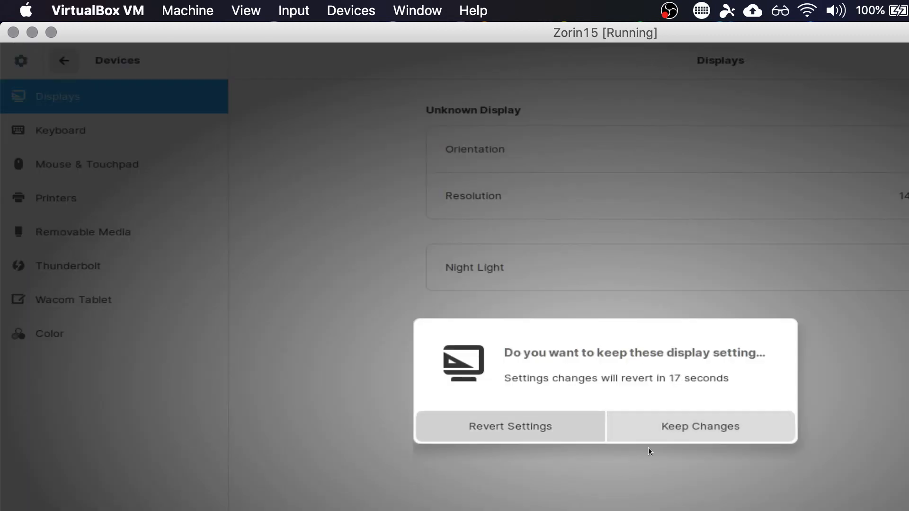
{"action": "left_click", "coordinate": [664, 424]}
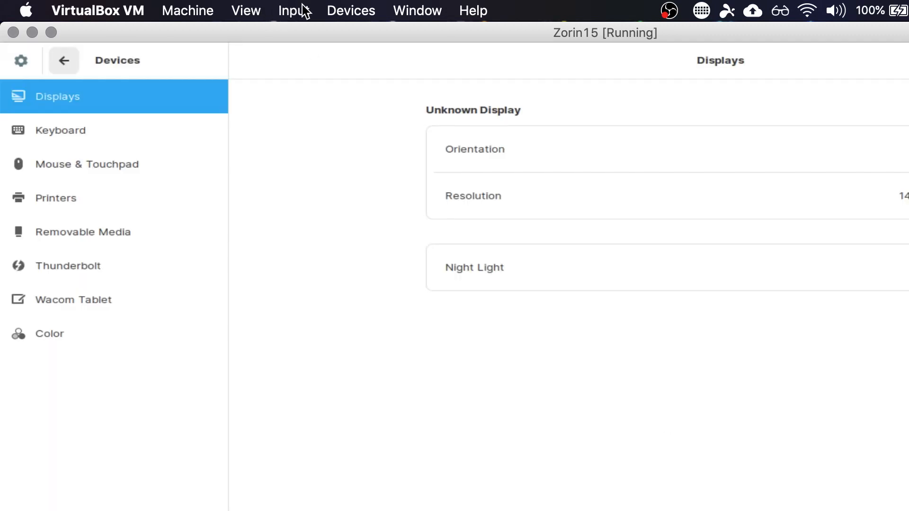
- Turn scaled mode off for the virtual machine, reposition its window, and turn scaled mode back on
{"action": "left_click", "coordinate": [247, 12]}
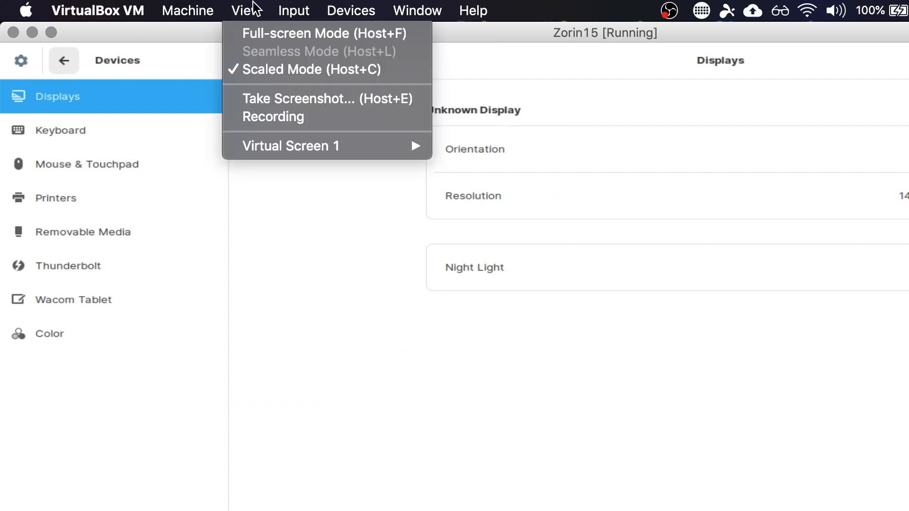
{"action": "left_click", "coordinate": [231, 69]}
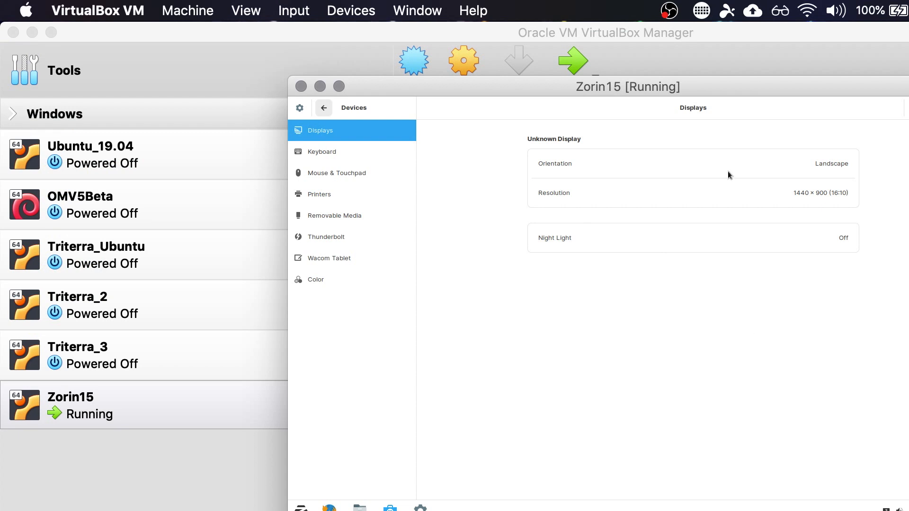
{"action": "left_click_drag", "start_coordinate": [619, 85], "coordinate": [330, 31]}
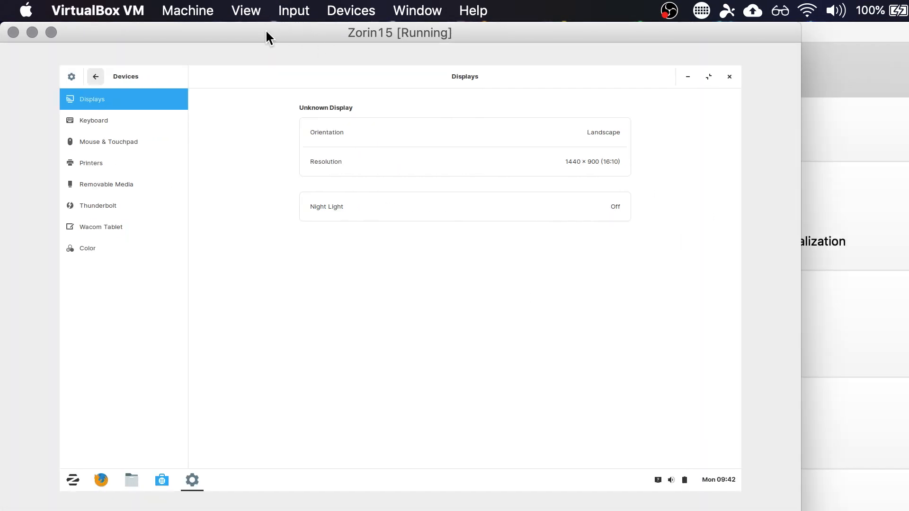
{"action": "left_click", "coordinate": [335, 6]}
{"action": "mouse_move", "coordinate": [245, 5]}
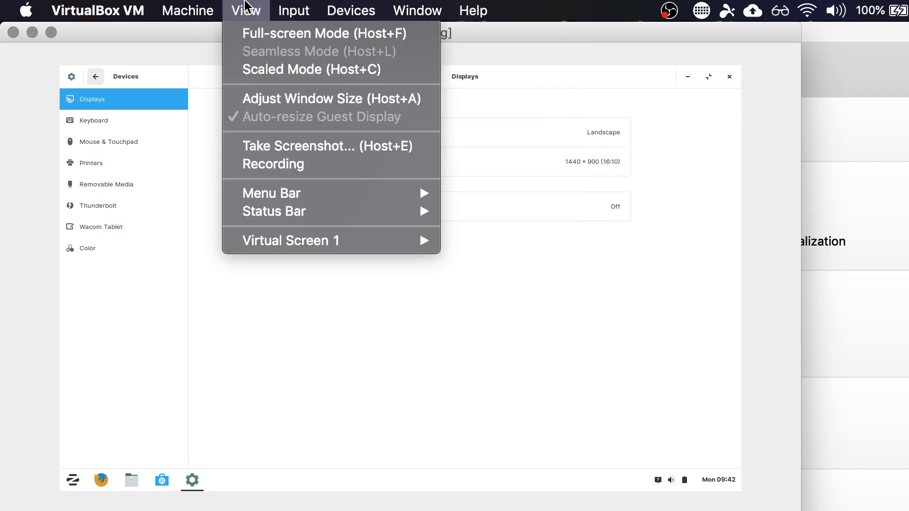
{"action": "left_click", "coordinate": [244, 72]}
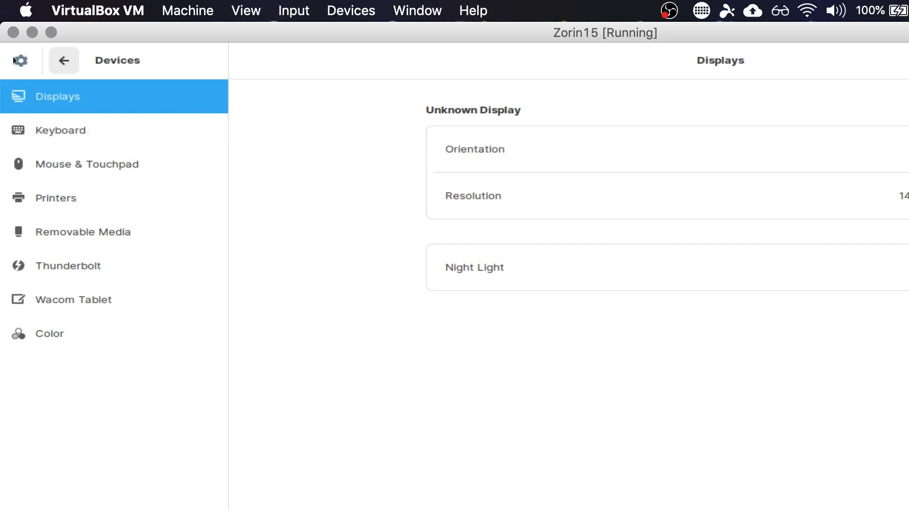
- Return from the Devices settings to the main settings list and close Settings
{"action": "left_click", "coordinate": [64, 61]}
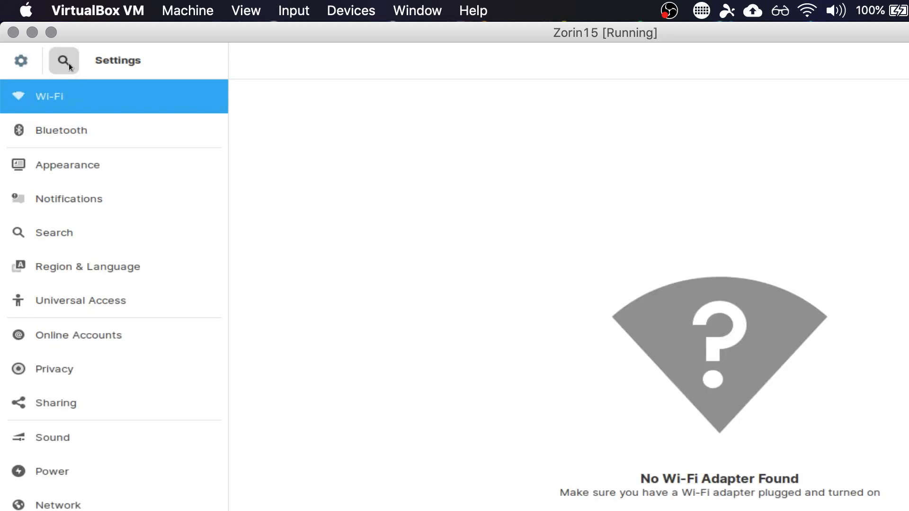
{"action": "left_click", "coordinate": [69, 64]}
{"action": "left_click", "coordinate": [29, 70]}
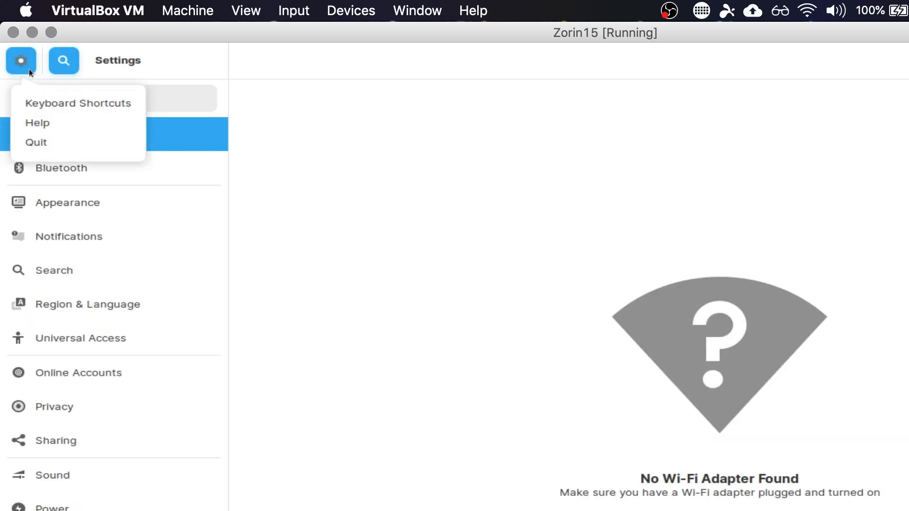
{"action": "left_click", "coordinate": [238, 311]}
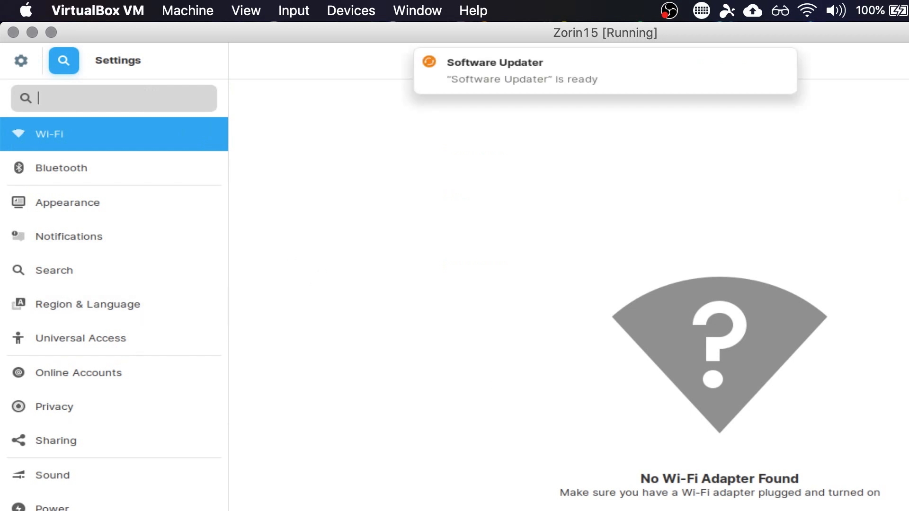
{"action": "key", "text": "alt+F4"}
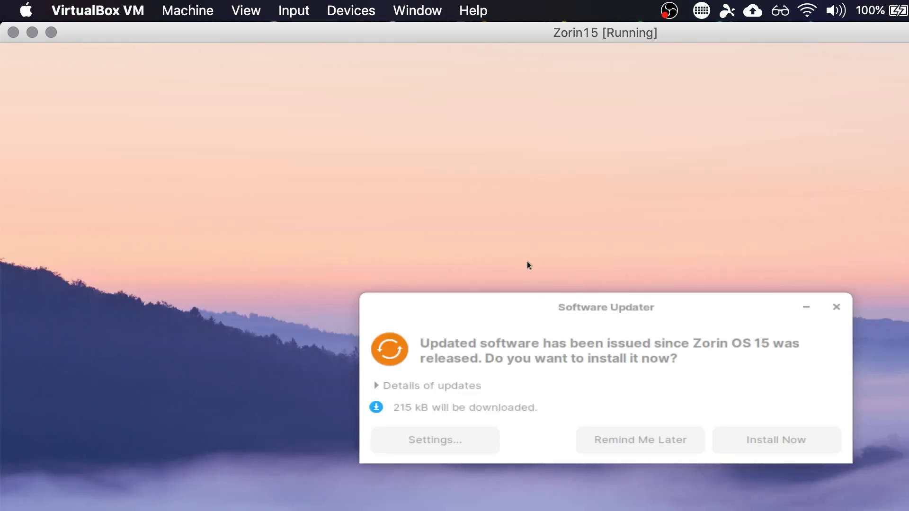
- Install the software updates offered by Software Updater and move its progress window clear of the file manager
{"action": "left_click", "coordinate": [595, 367]}
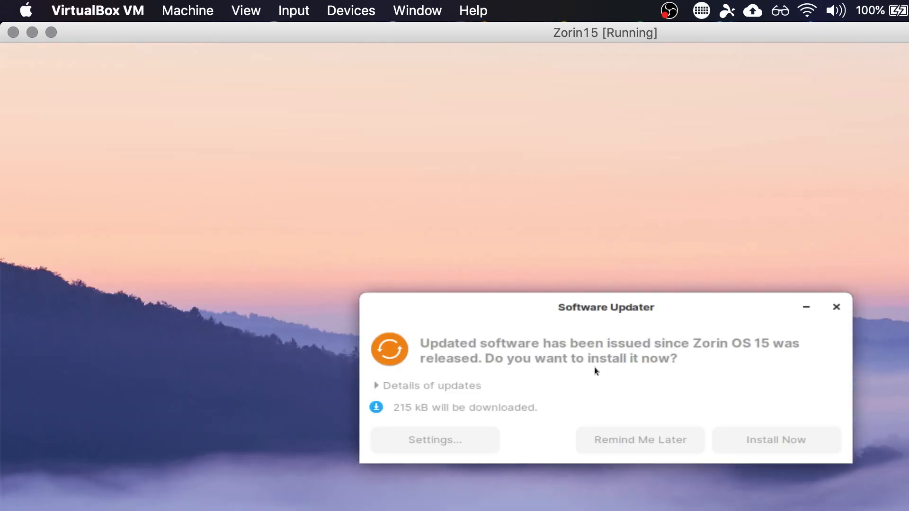
{"action": "left_click", "coordinate": [769, 444]}
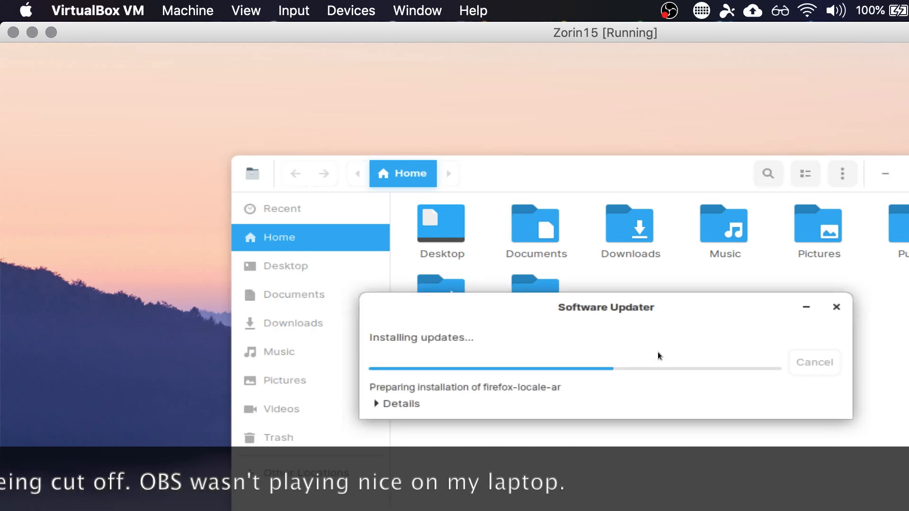
{"action": "left_click_drag", "start_coordinate": [615, 296], "coordinate": [254, 41]}
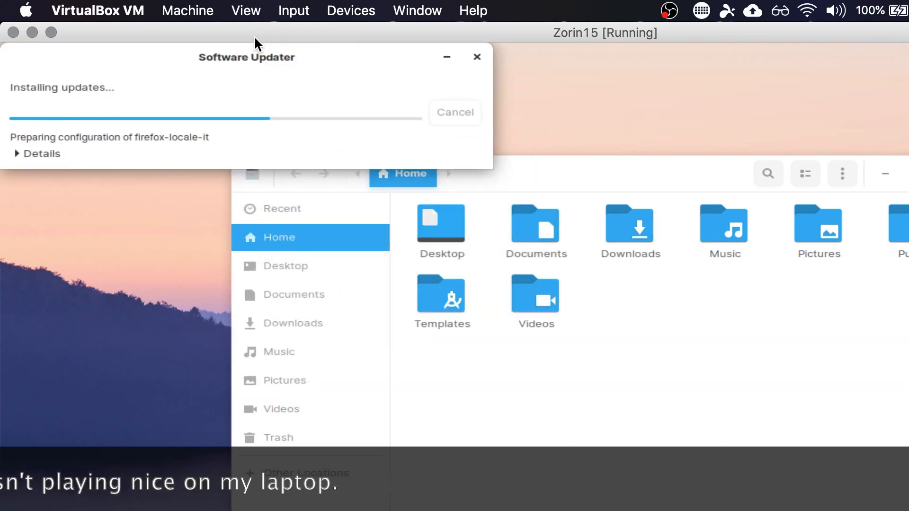
- Look through the Accessories and Games categories of the Zorin application menu
{"action": "left_click", "coordinate": [601, 168]}
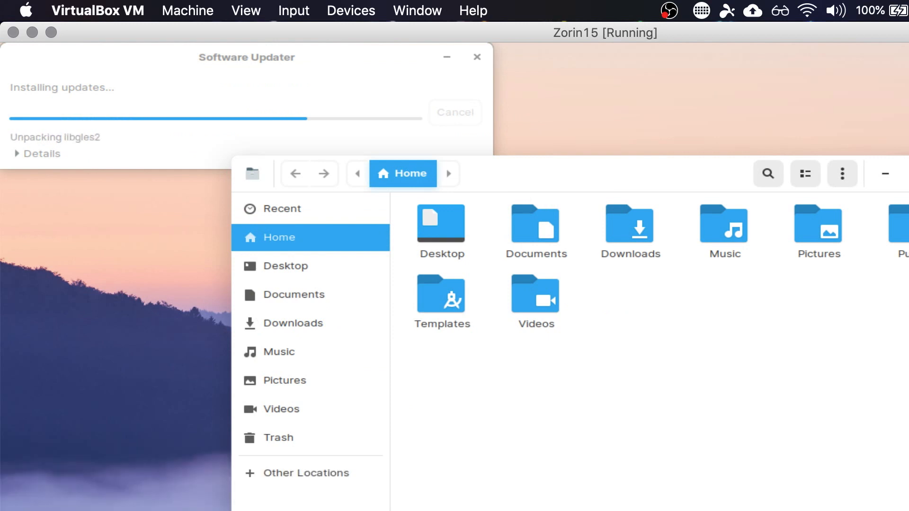
{"action": "key", "text": "super"}
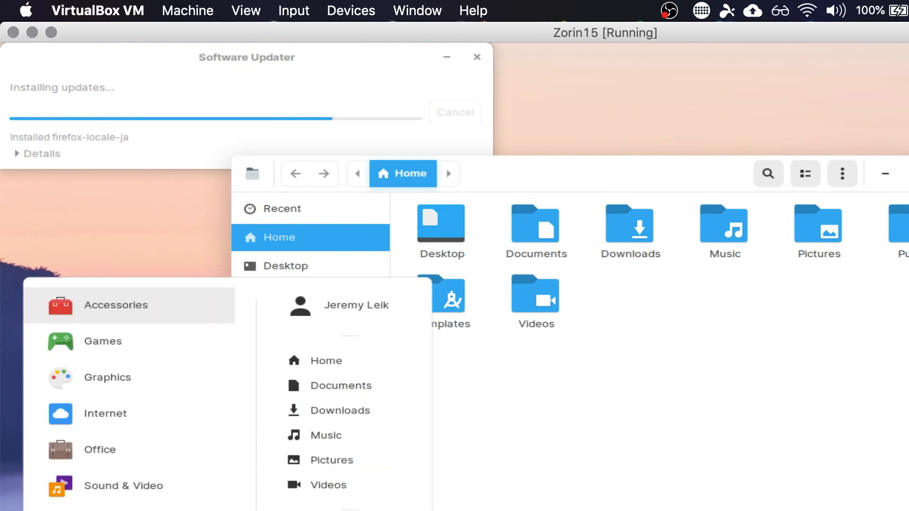
{"action": "left_click", "coordinate": [142, 308]}
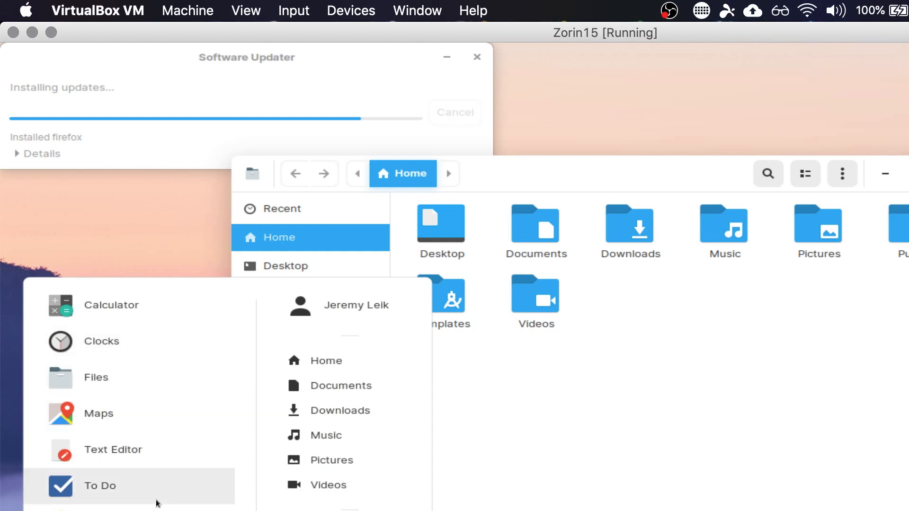
{"action": "left_click", "coordinate": [128, 450]}
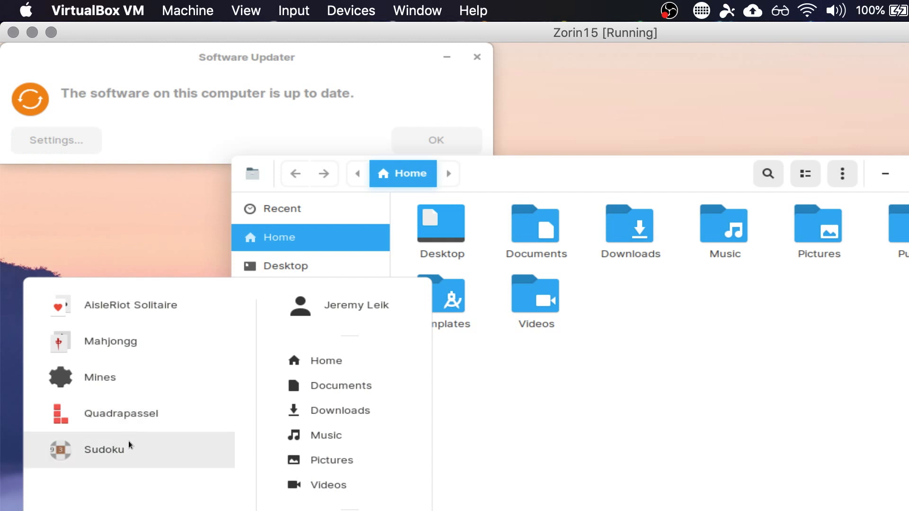
- Dismiss the finished Software Updater and look through the Graphics and Internet categories of the application menu
{"action": "left_click", "coordinate": [467, 146]}
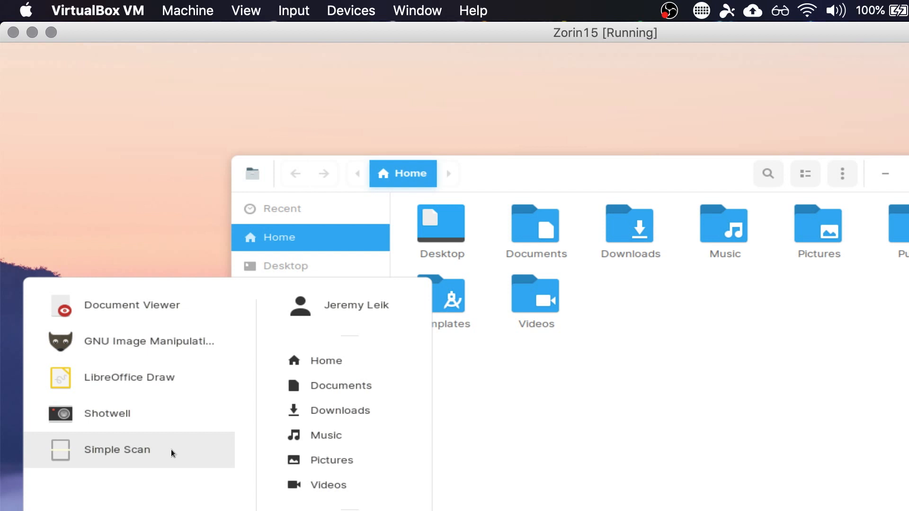
{"action": "left_click", "coordinate": [146, 430]}
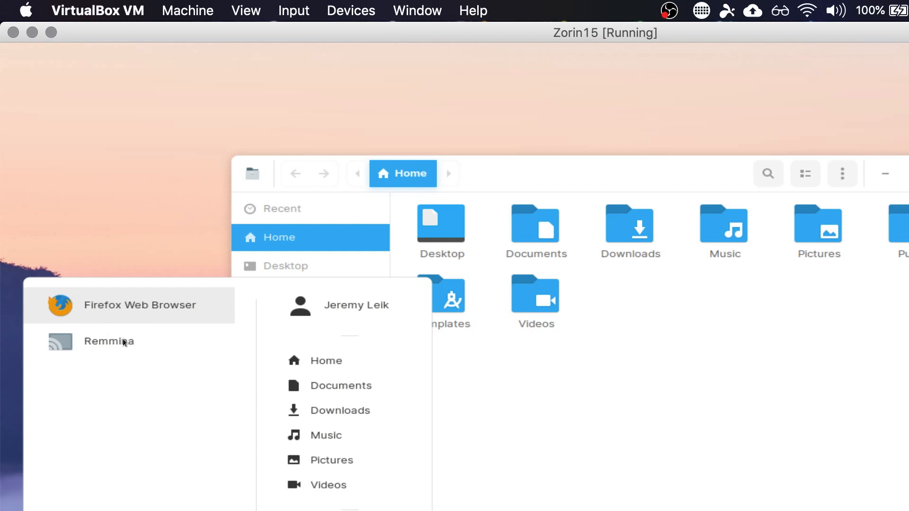
{"action": "left_click", "coordinate": [101, 355]}
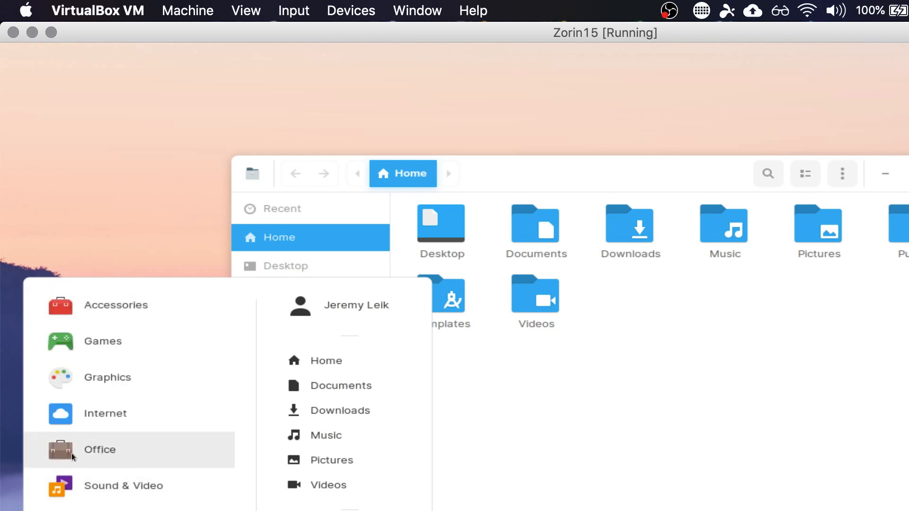
- Look through the applications in the Office category and return to the category list
{"action": "left_click", "coordinate": [58, 452]}
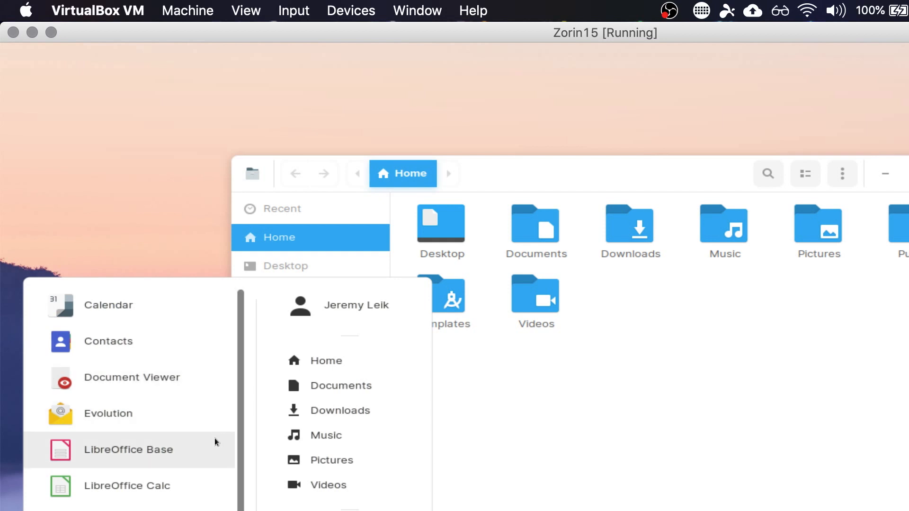
{"action": "scroll", "coordinate": [215, 438], "scroll_direction": "down", "scroll_amount": 1}
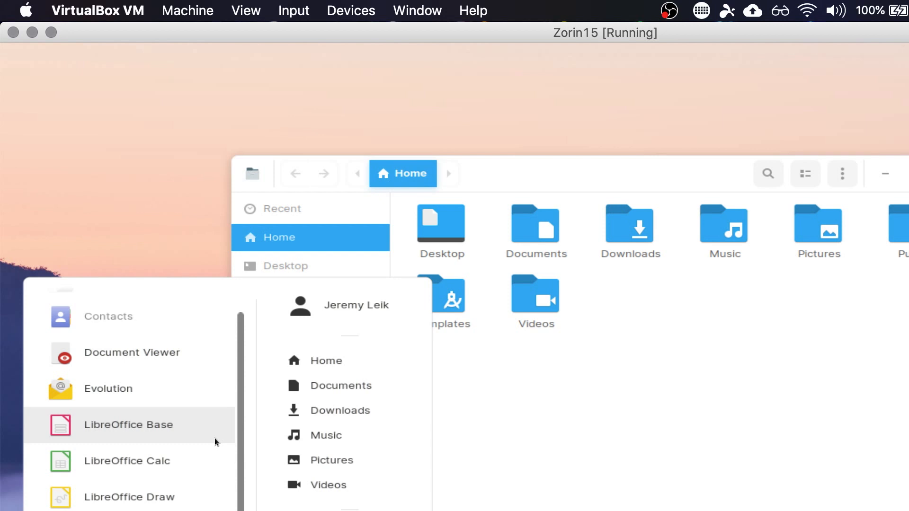
{"action": "scroll", "coordinate": [214, 438], "scroll_direction": "up", "scroll_amount": 1}
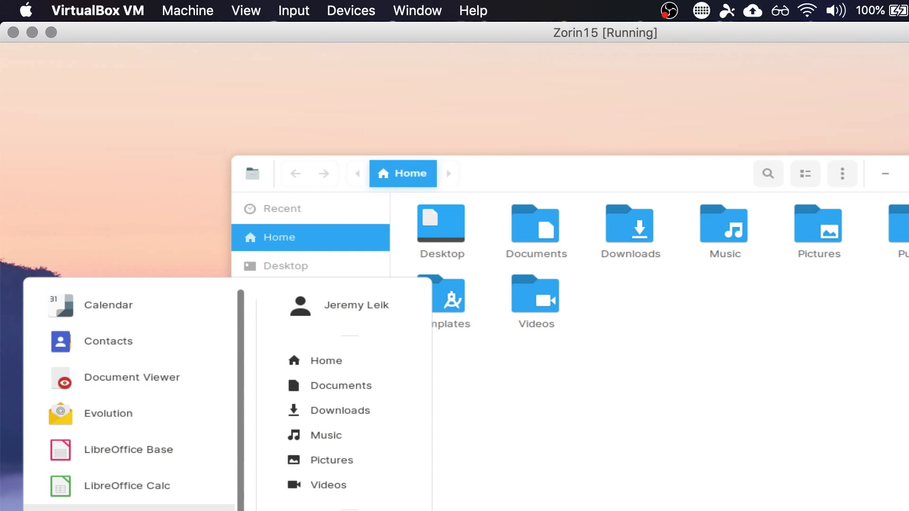
{"action": "scroll", "coordinate": [157, 416], "scroll_direction": "down", "scroll_amount": 1}
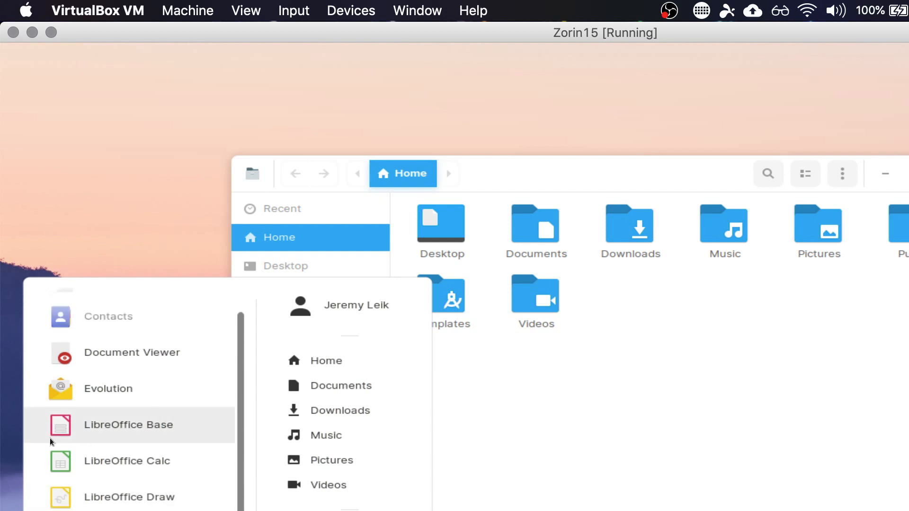
{"action": "left_click", "coordinate": [129, 510]}
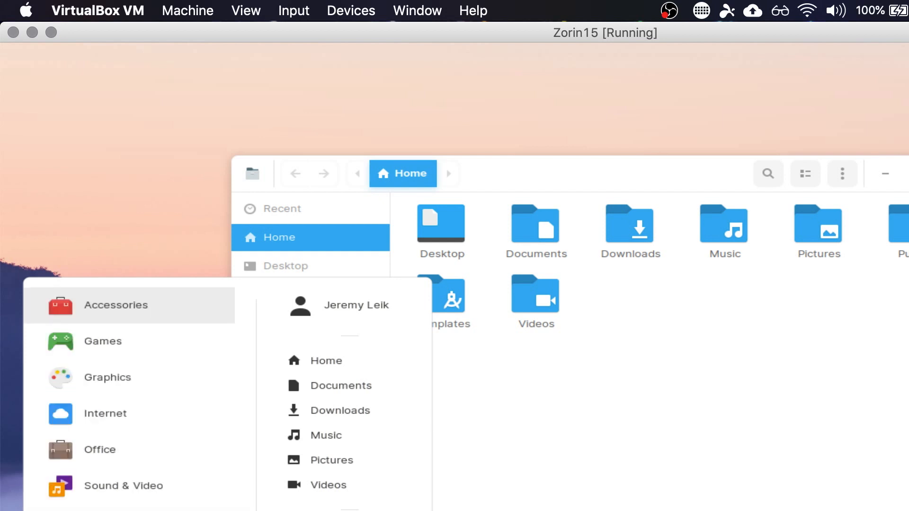
- Look through the Sound & Video applications and the system tools in the application menu
{"action": "left_click", "coordinate": [60, 487]}
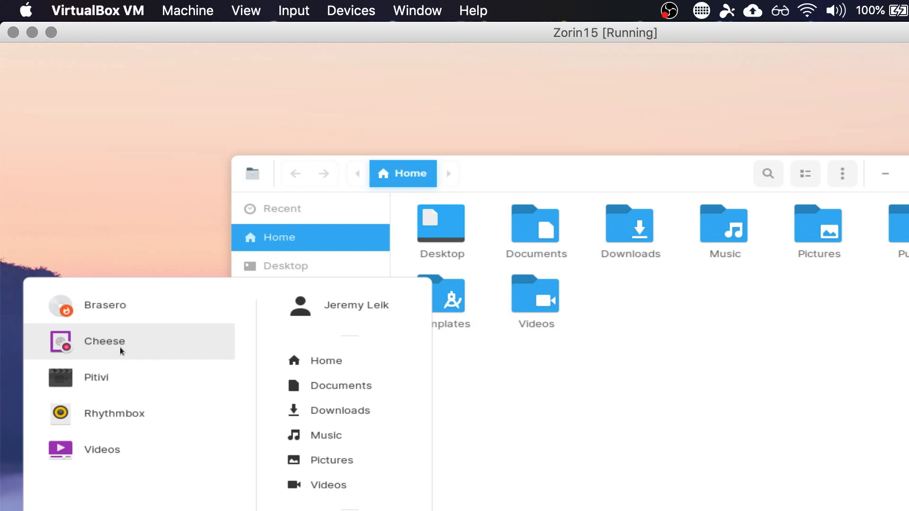
{"action": "left_click", "coordinate": [113, 510]}
{"action": "left_click", "coordinate": [114, 510]}
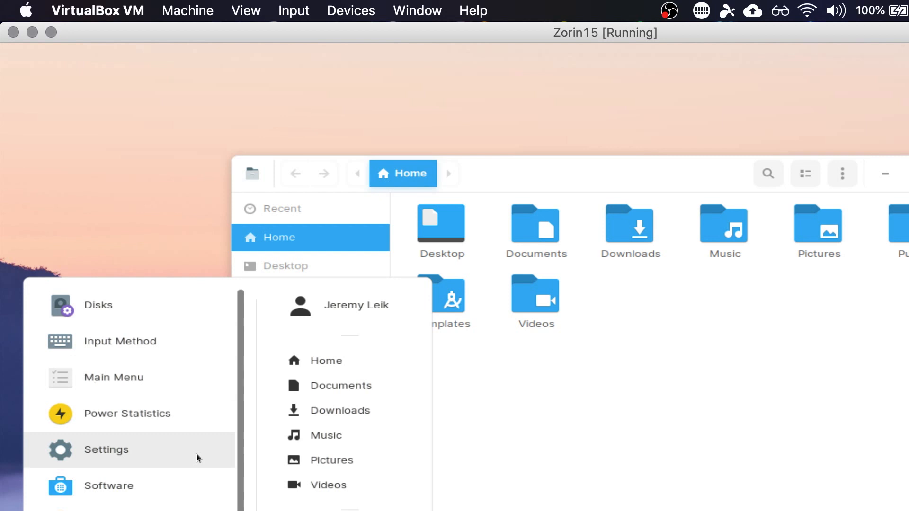
{"action": "scroll", "coordinate": [197, 458], "scroll_direction": "down", "scroll_amount": 2}
{"action": "scroll", "coordinate": [198, 458], "scroll_direction": "up", "scroll_amount": 2}
{"action": "scroll", "coordinate": [197, 458], "scroll_direction": "down", "scroll_amount": 2}
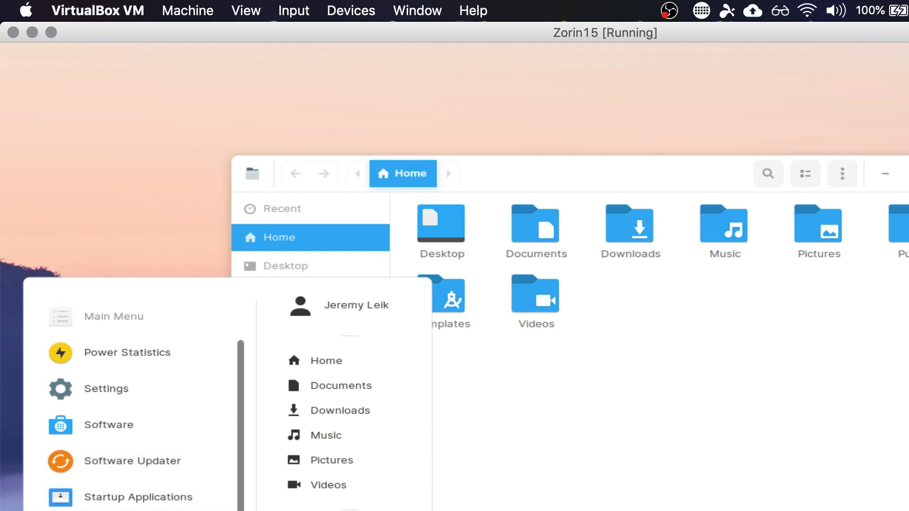
- Open the desktop appearance settings, move their window toward the upper-left of the desktop, and review the Icons and Interface options
{"action": "key", "text": "Escape"}
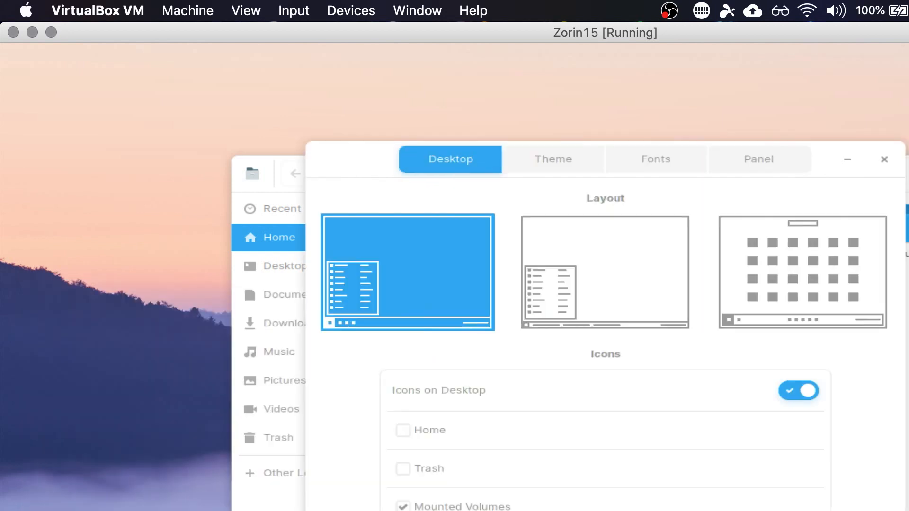
{"action": "left_click_drag", "start_coordinate": [367, 163], "coordinate": [86, 82]}
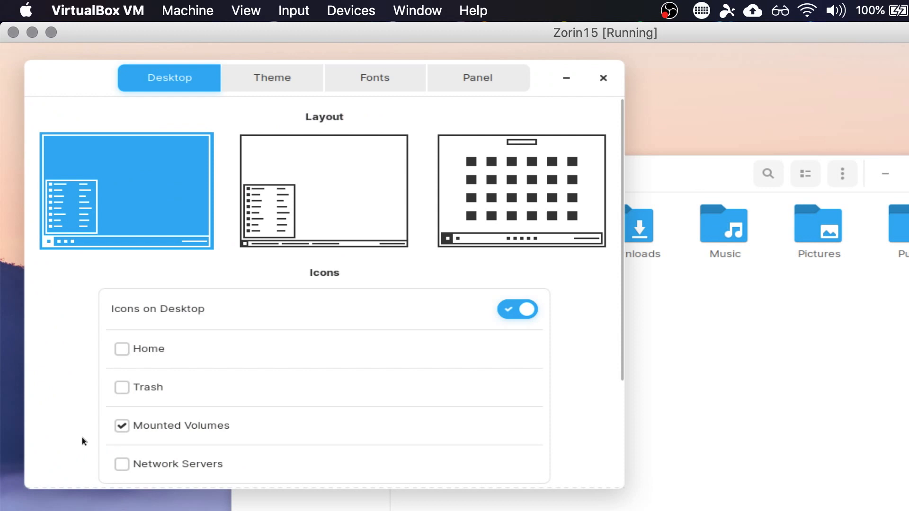
{"action": "scroll", "coordinate": [83, 441], "scroll_direction": "down", "scroll_amount": 2}
{"action": "scroll", "coordinate": [82, 436], "scroll_direction": "down", "scroll_amount": 4}
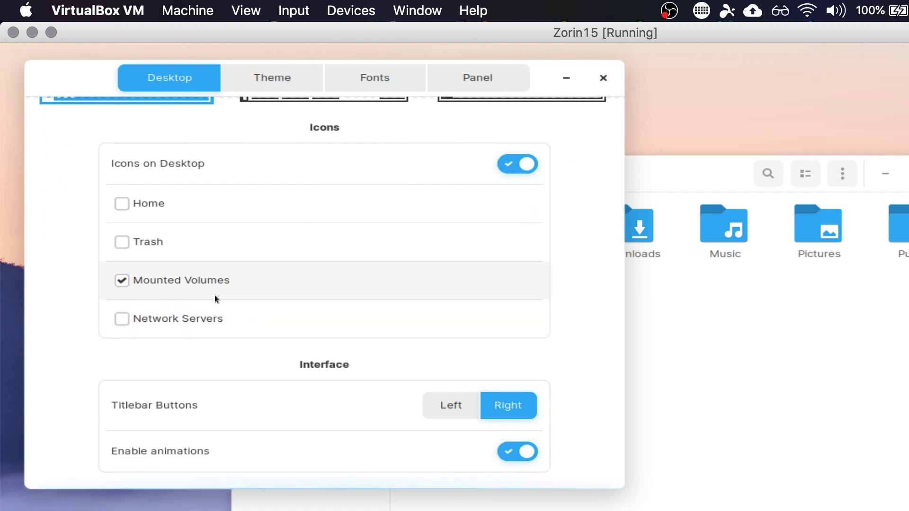
{"action": "scroll", "coordinate": [215, 298], "scroll_direction": "up", "scroll_amount": 5}
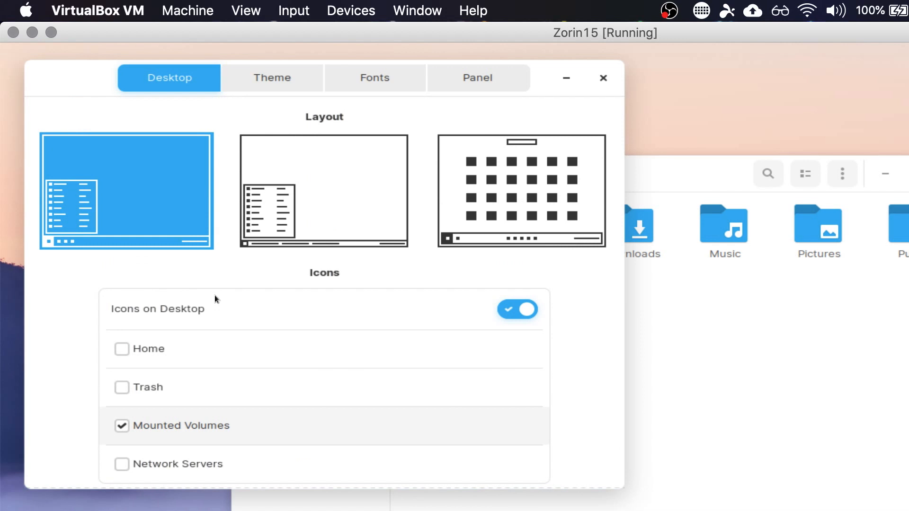
- Try the second and third desktop layouts, then restore the first layout
{"action": "left_click", "coordinate": [350, 193]}
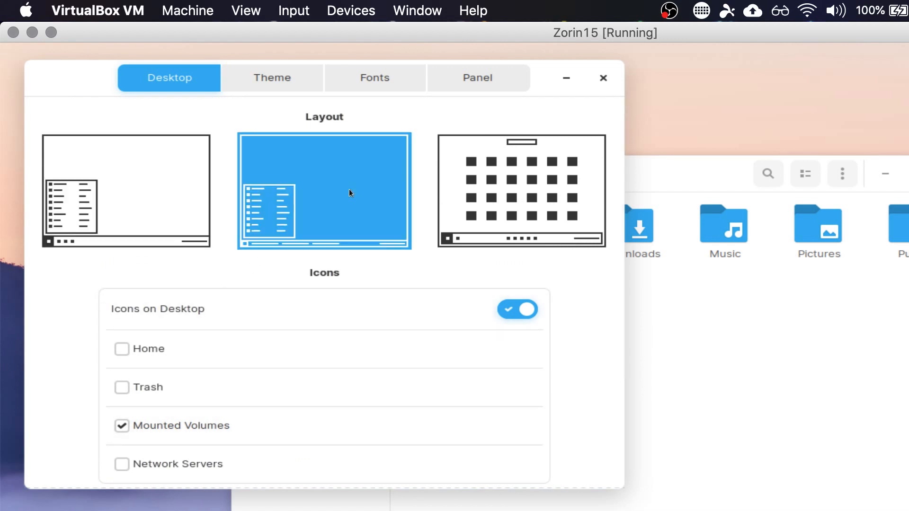
{"action": "left_click", "coordinate": [476, 185]}
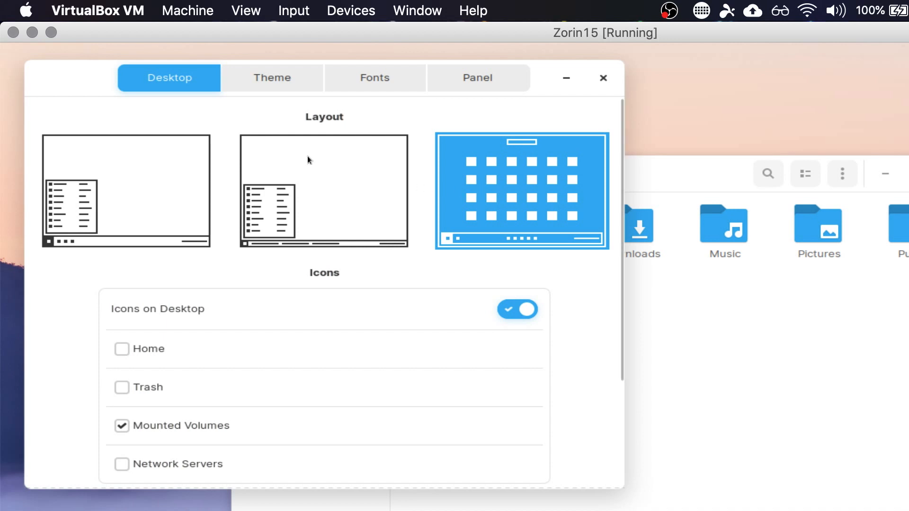
{"action": "left_click", "coordinate": [127, 191]}
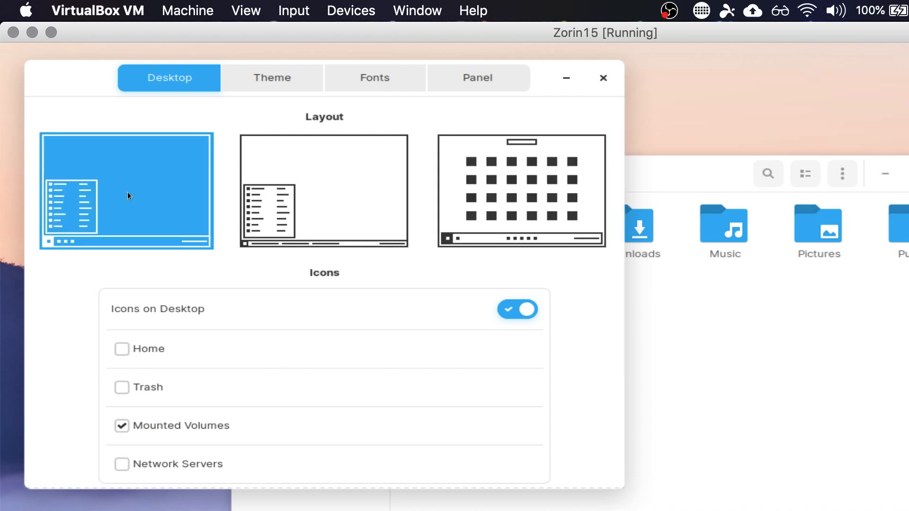
- Examine the Theme, Fonts and Panel settings, including the panel's Autohide and Clock & Calendar options
{"action": "left_click", "coordinate": [277, 78]}
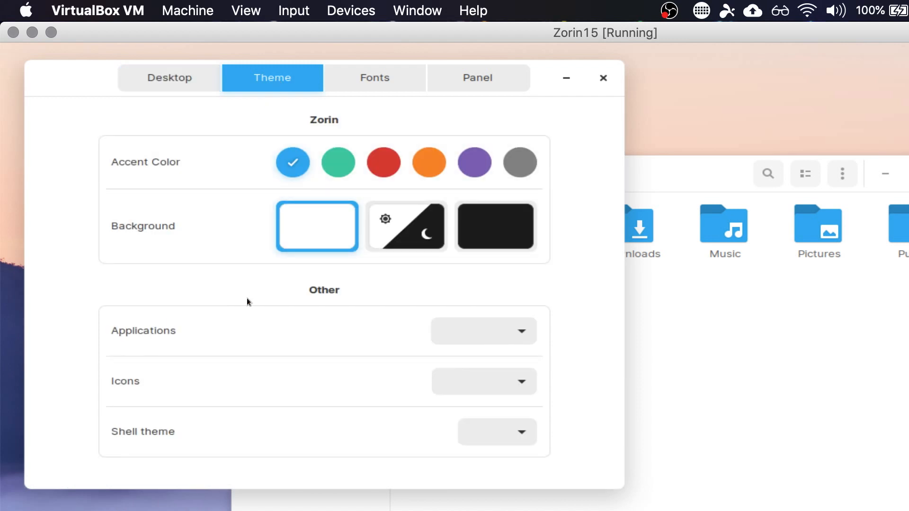
{"action": "left_click", "coordinate": [360, 85]}
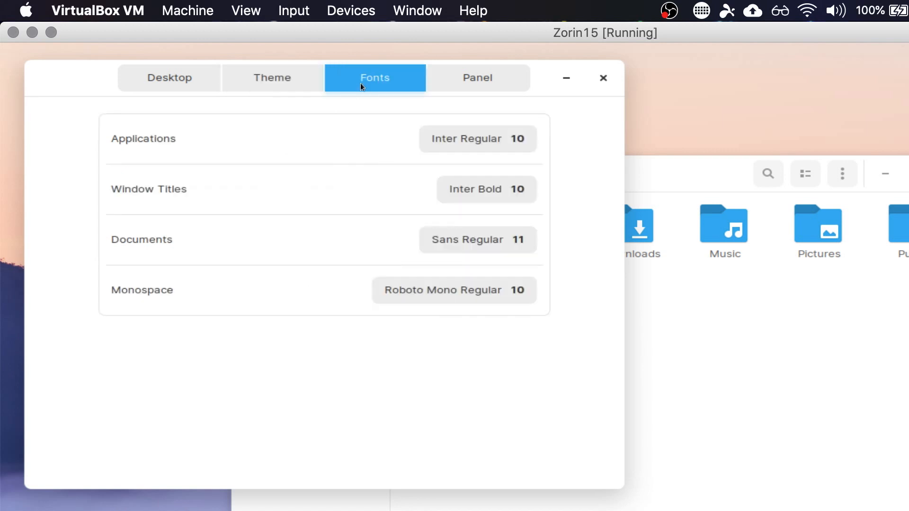
{"action": "left_click", "coordinate": [470, 86]}
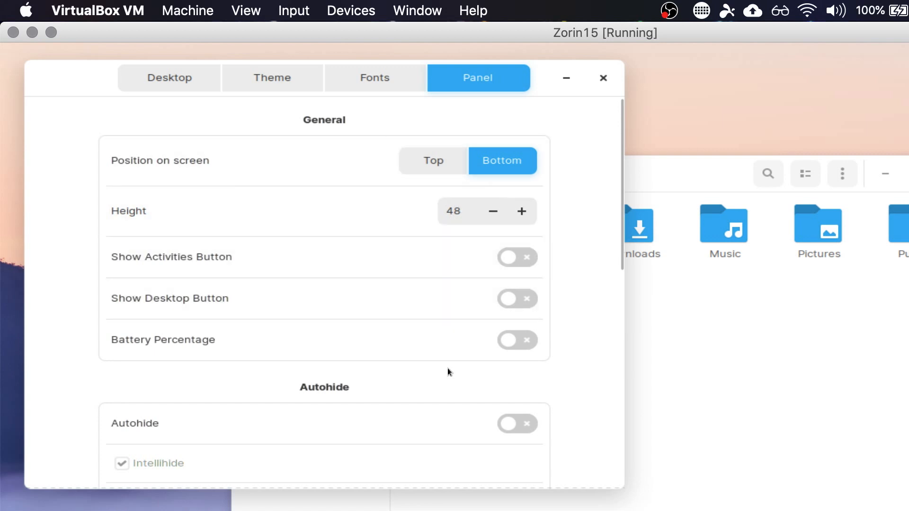
{"action": "scroll", "coordinate": [449, 372], "scroll_direction": "down", "scroll_amount": 3}
{"action": "scroll", "coordinate": [448, 369], "scroll_direction": "down", "scroll_amount": 3}
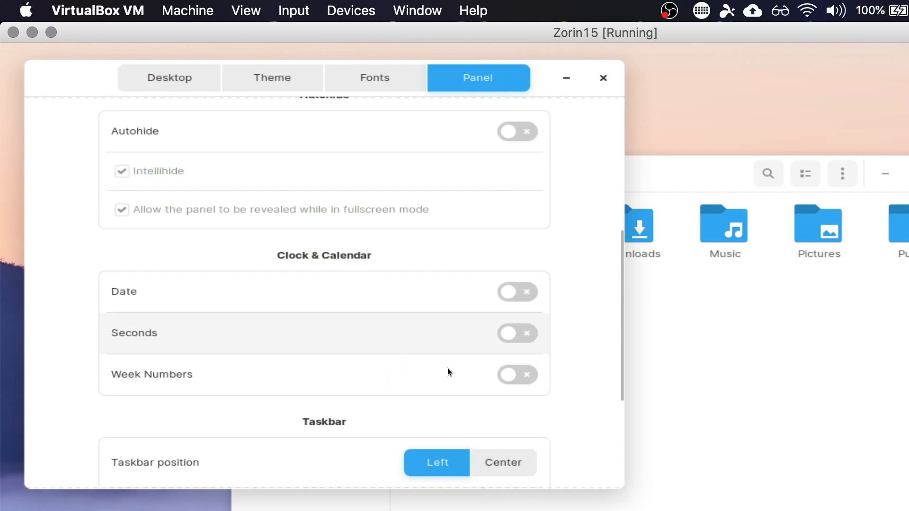
{"action": "scroll", "coordinate": [449, 372], "scroll_direction": "up", "scroll_amount": 1}
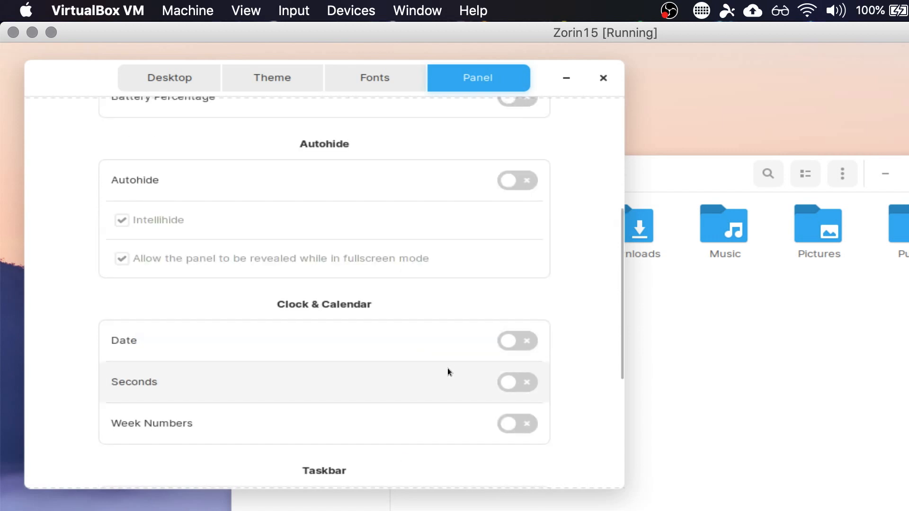
{"action": "scroll", "coordinate": [448, 369], "scroll_direction": "down", "scroll_amount": 2}
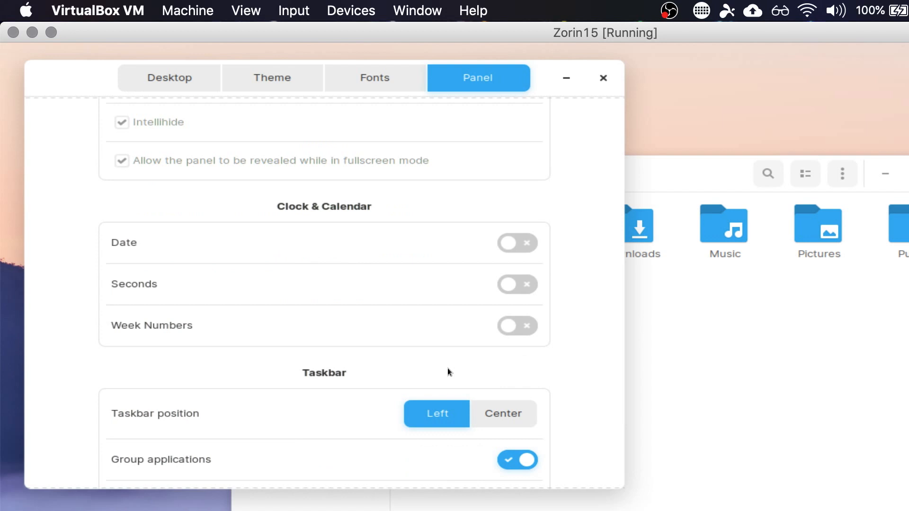
- Try the Center taskbar position in the panel settings and set it back to Left
{"action": "scroll", "coordinate": [447, 368], "scroll_direction": "down", "scroll_amount": 3}
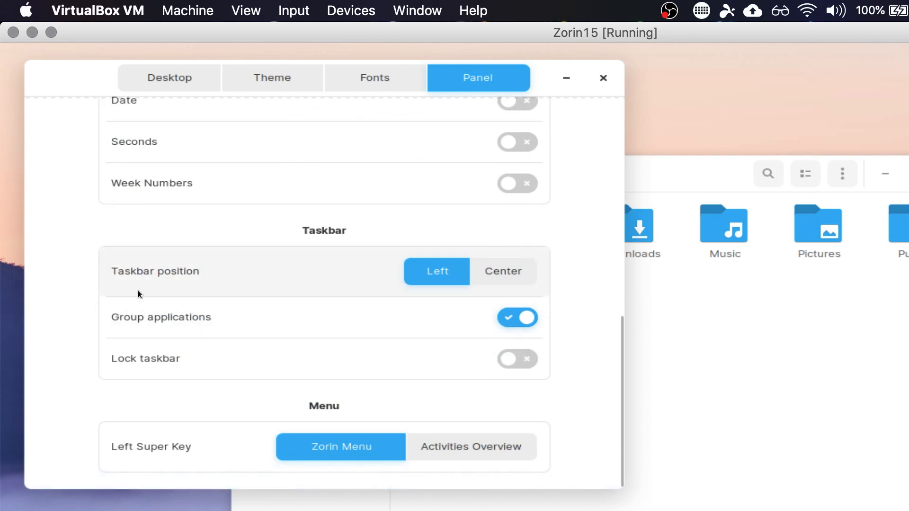
{"action": "left_click", "coordinate": [511, 270]}
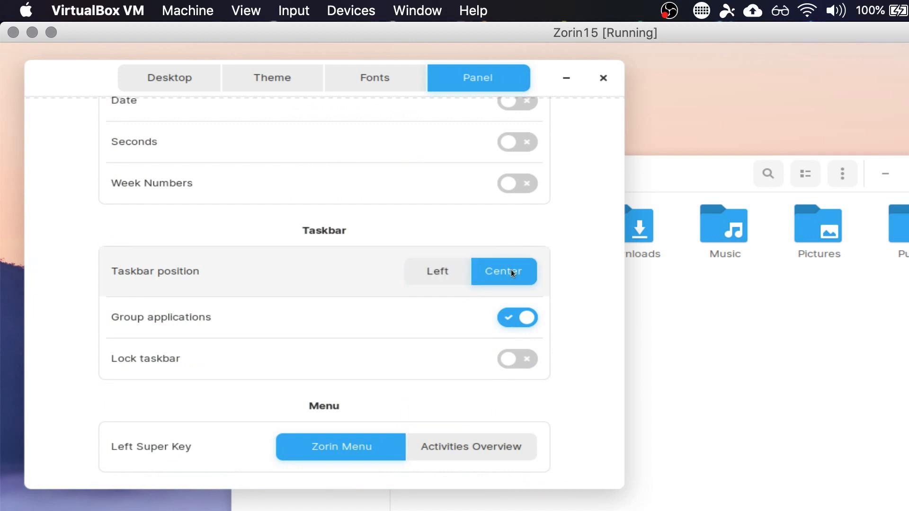
{"action": "left_click", "coordinate": [414, 265]}
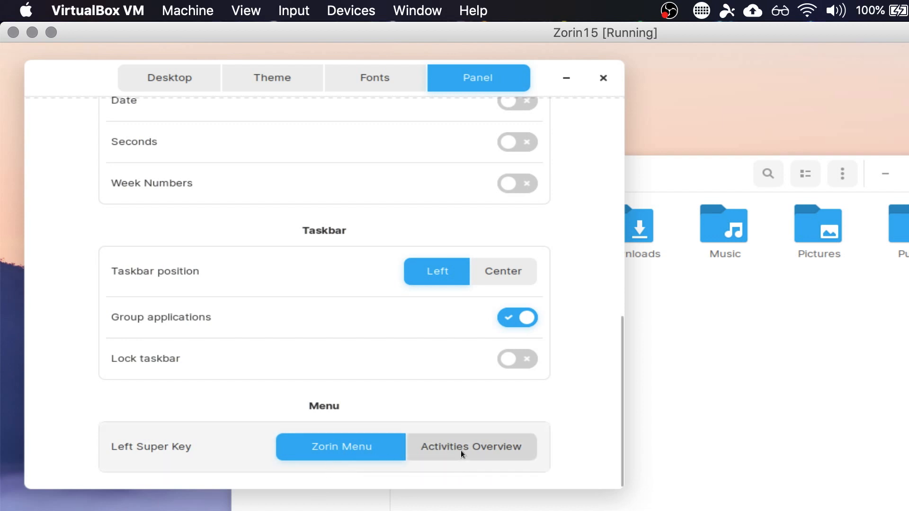
- Look back over the panel settings and close the appearance settings window
{"action": "scroll", "coordinate": [206, 217], "scroll_direction": "up", "scroll_amount": 3}
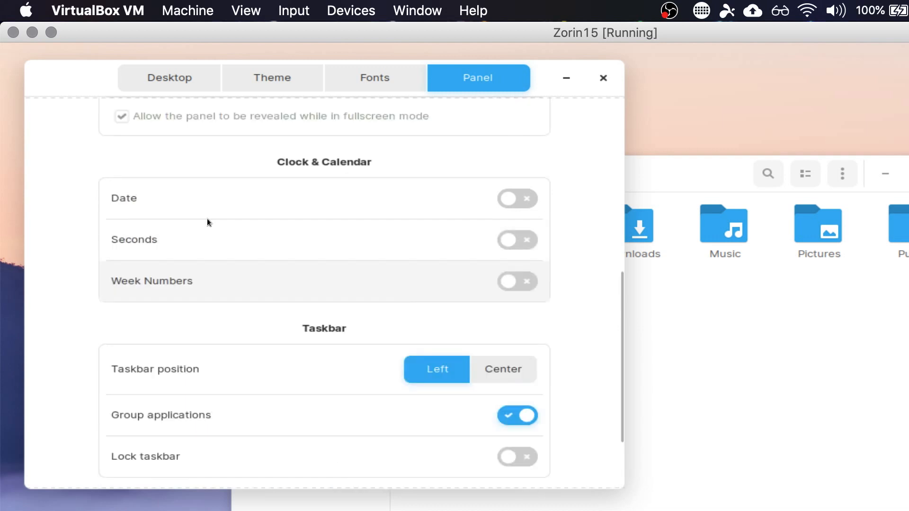
{"action": "scroll", "coordinate": [207, 218], "scroll_direction": "up", "scroll_amount": 8}
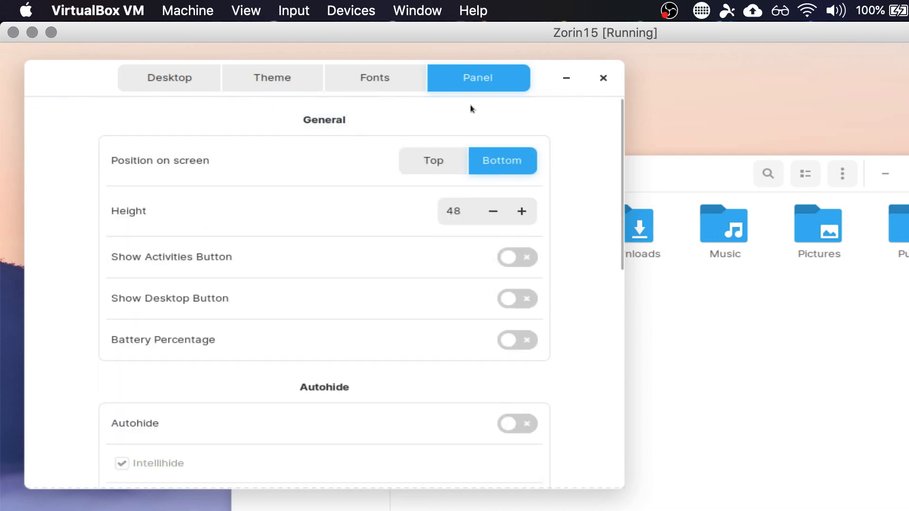
{"action": "left_click", "coordinate": [605, 79]}
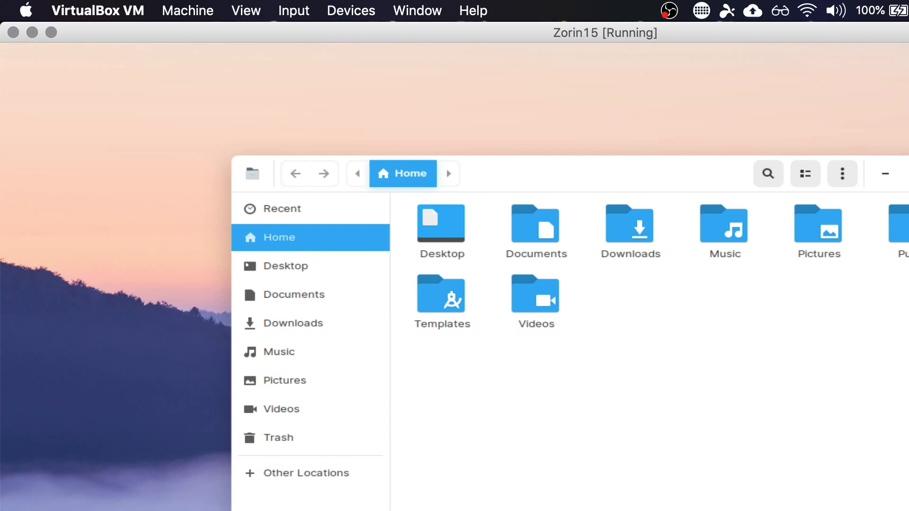
- Browse the application menu category that lists Archive Manager, Backups, Disk Usage Analyzer and Disks
{"action": "key", "text": "super"}
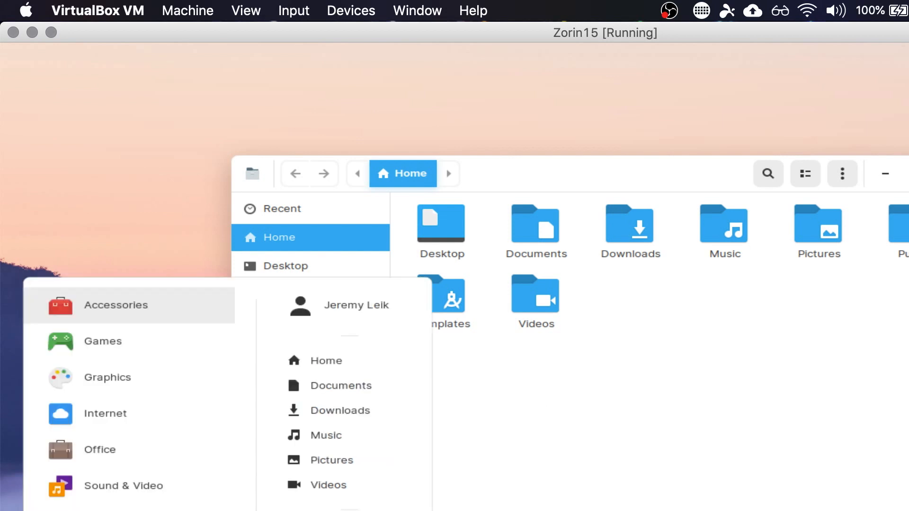
{"action": "left_click", "coordinate": [106, 510]}
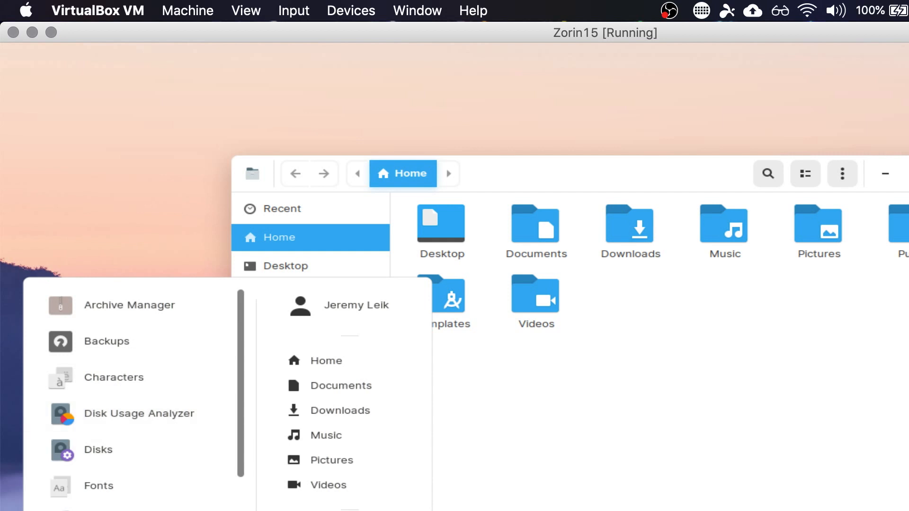
{"action": "scroll", "coordinate": [132, 402], "scroll_direction": "down", "scroll_amount": 5}
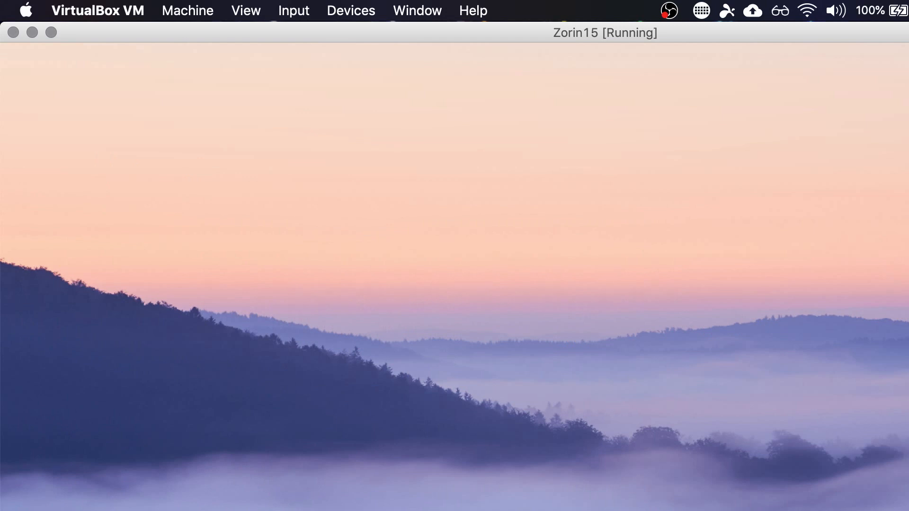
- Open a terminal window on the Zorin desktop, shift it to the screen's upper-left corner and clear its output
{"action": "key", "text": "super"}
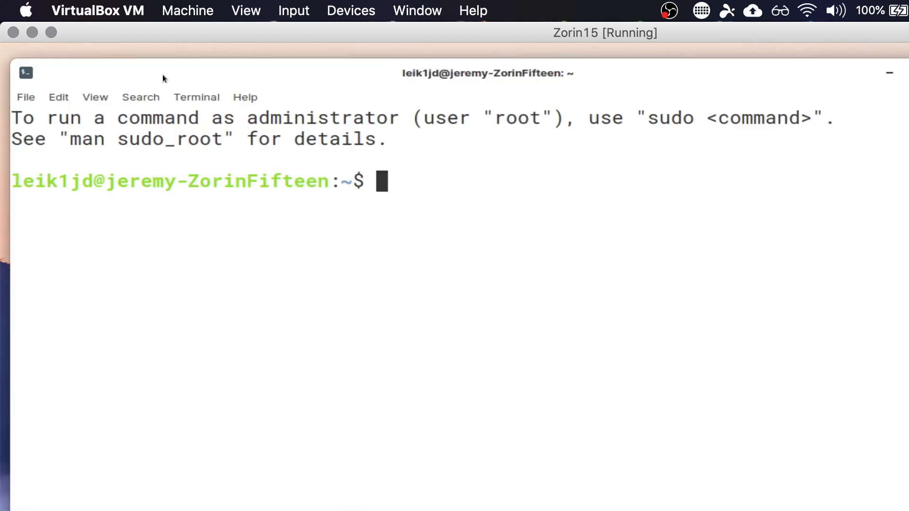
{"action": "left_click_drag", "start_coordinate": [280, 72], "coordinate": [271, 56]}
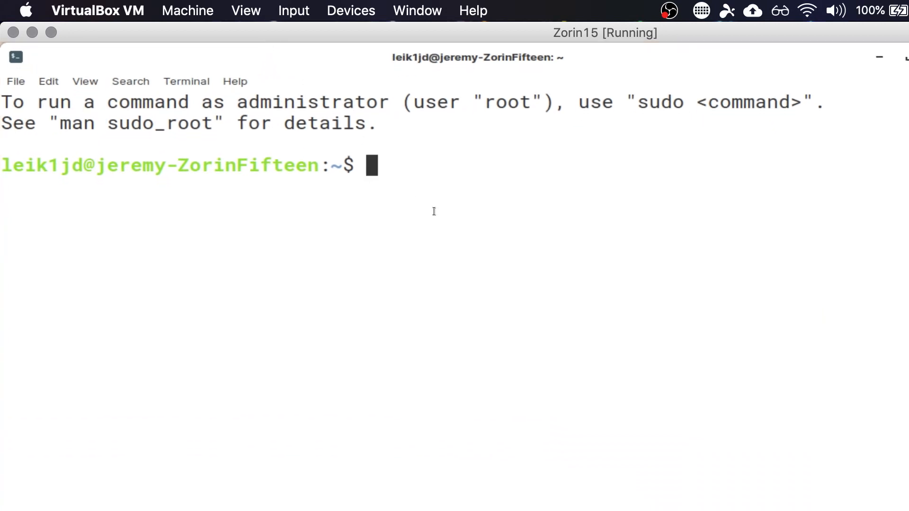
{"action": "key", "text": "ctrl+l"}
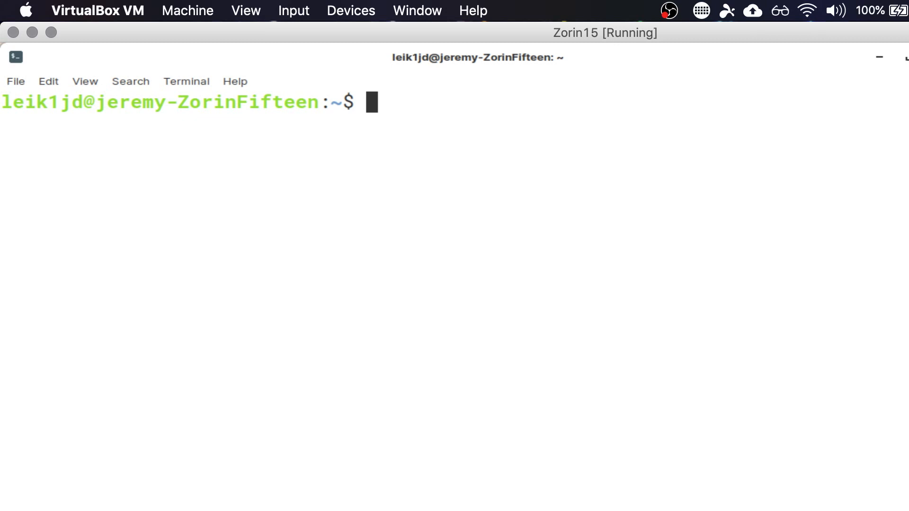
- Install Lynis by running "sudo apt install lynis -y" in the terminal and entering the account password
{"action": "type", "text": "sudo ap"}
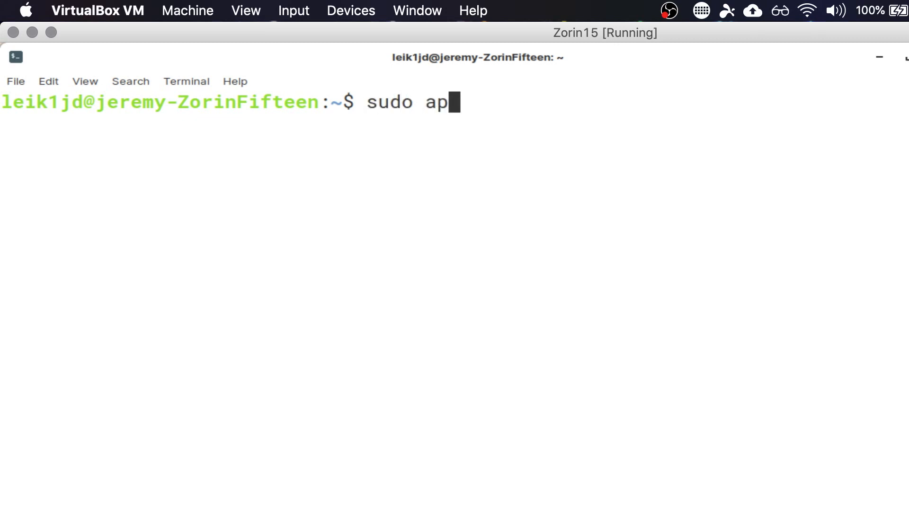
{"action": "type", "text": "t install ly"}
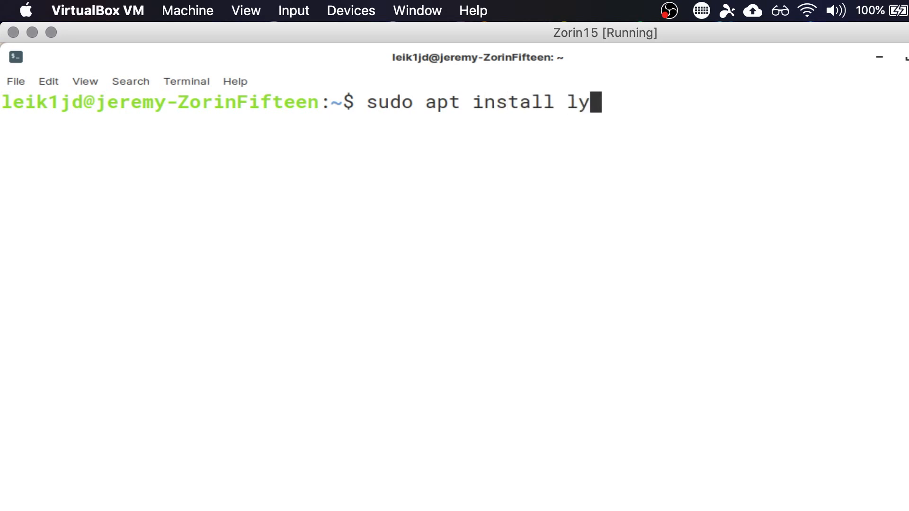
{"action": "type", "text": "nis -y"}
{"action": "key", "text": "Return"}
{"action": "type", "text": "********"}
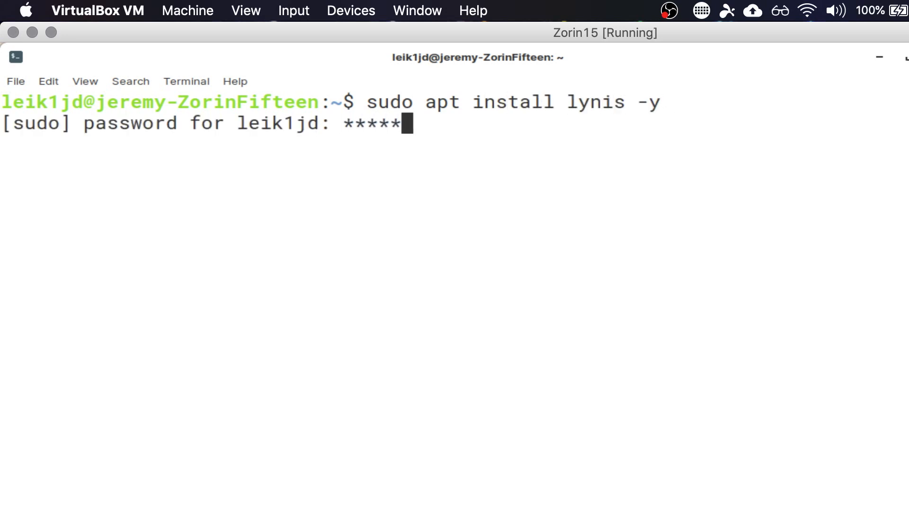
{"action": "type", "text": "*"}
{"action": "key", "text": "Return"}
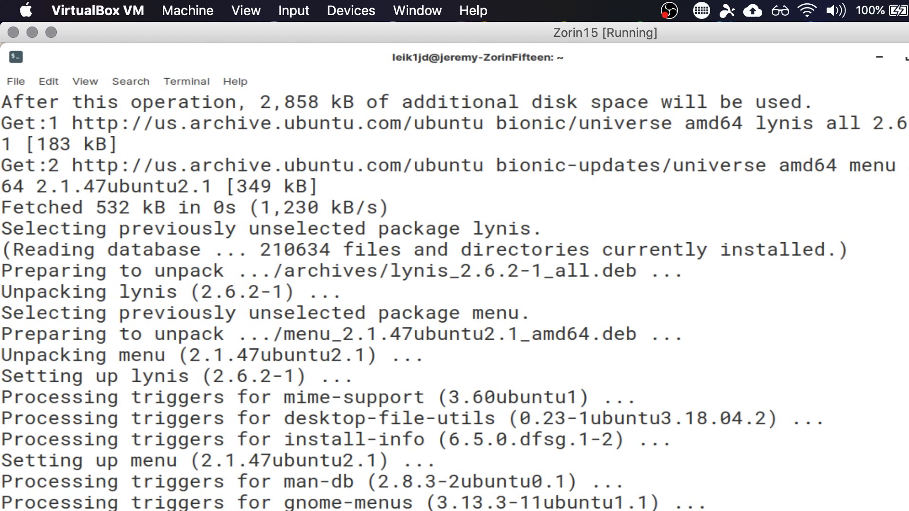
- Clear the terminal and run the security audit with "sudo lynis audit system"
{"action": "key", "text": "ctrl+l"}
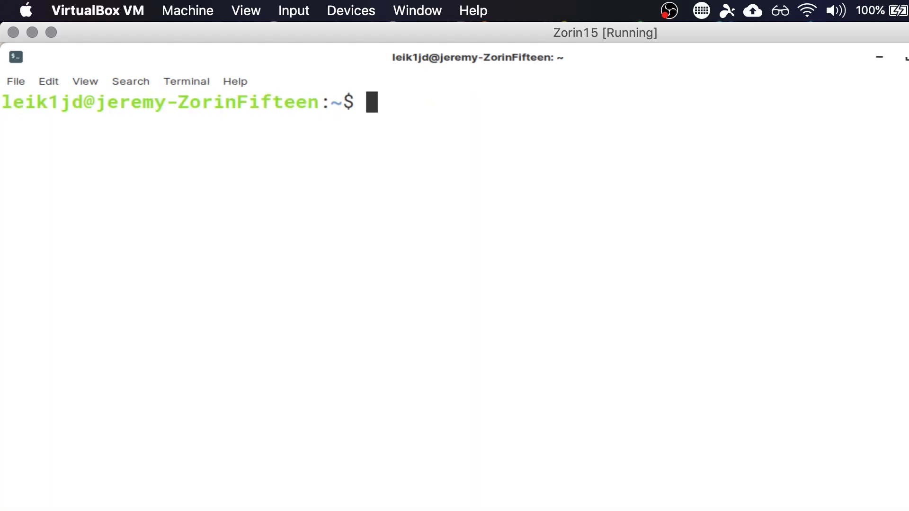
{"action": "type", "text": "sudo lynis audit"}
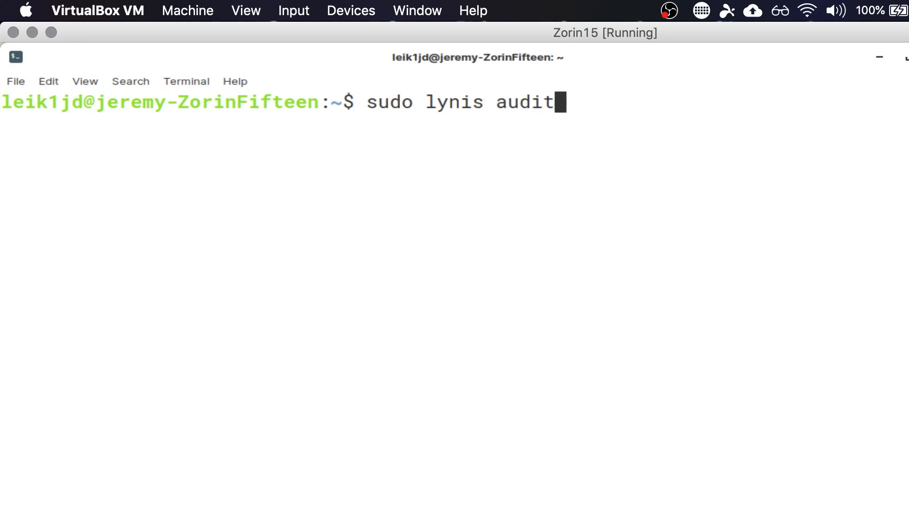
{"action": "type", "text": " system"}
{"action": "key", "text": "Return"}
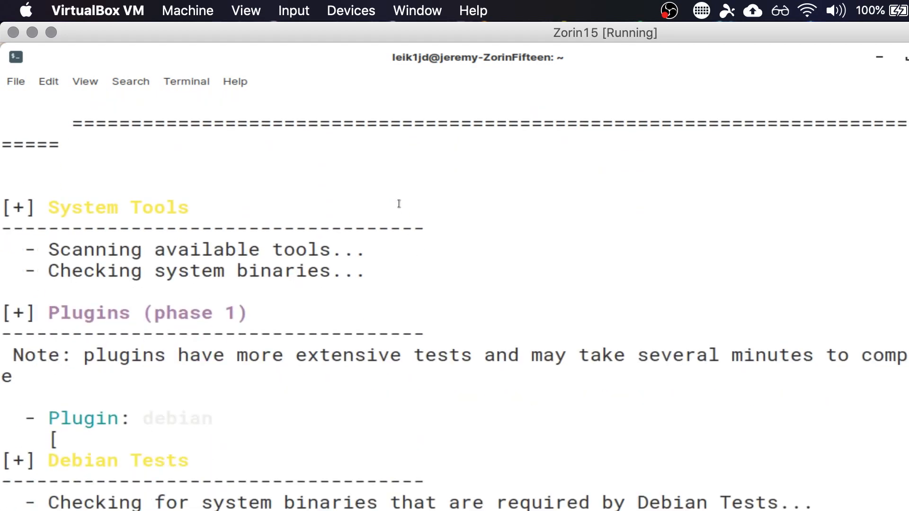
- Examine the Lynis security scan details, including the hardening index, tests performed and plugins enabled
{"action": "scroll", "coordinate": [398, 203], "scroll_direction": "up", "scroll_amount": 7}
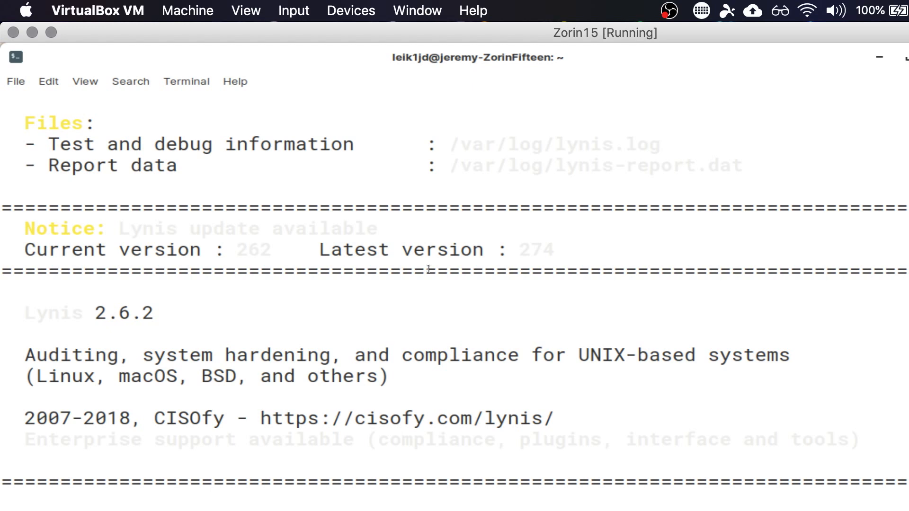
{"action": "scroll", "coordinate": [429, 269], "scroll_direction": "up", "scroll_amount": 2}
{"action": "scroll", "coordinate": [428, 269], "scroll_direction": "up", "scroll_amount": 5}
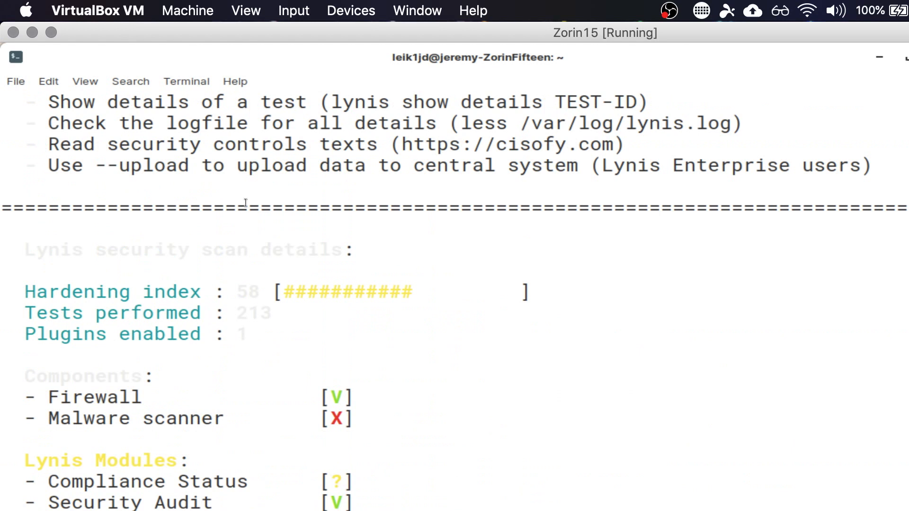
{"action": "left_click_drag", "start_coordinate": [23, 287], "coordinate": [648, 358]}
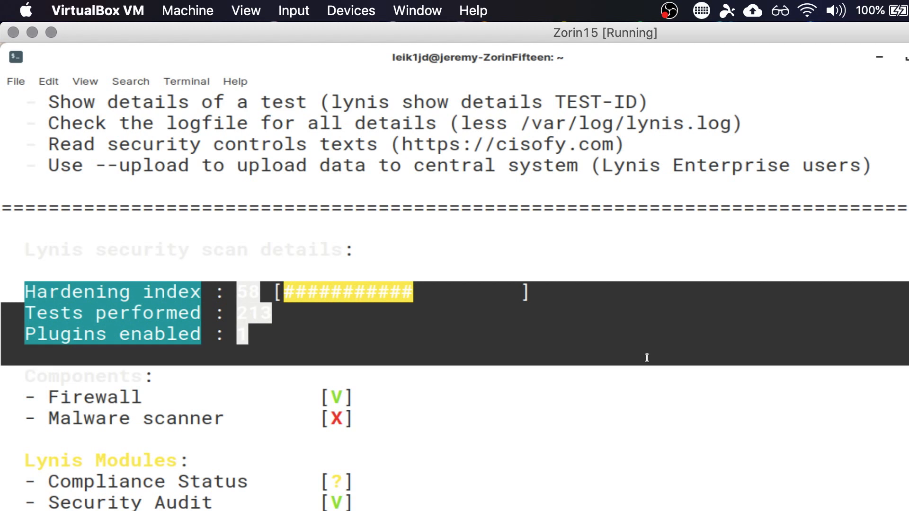
{"action": "left_click", "coordinate": [547, 407]}
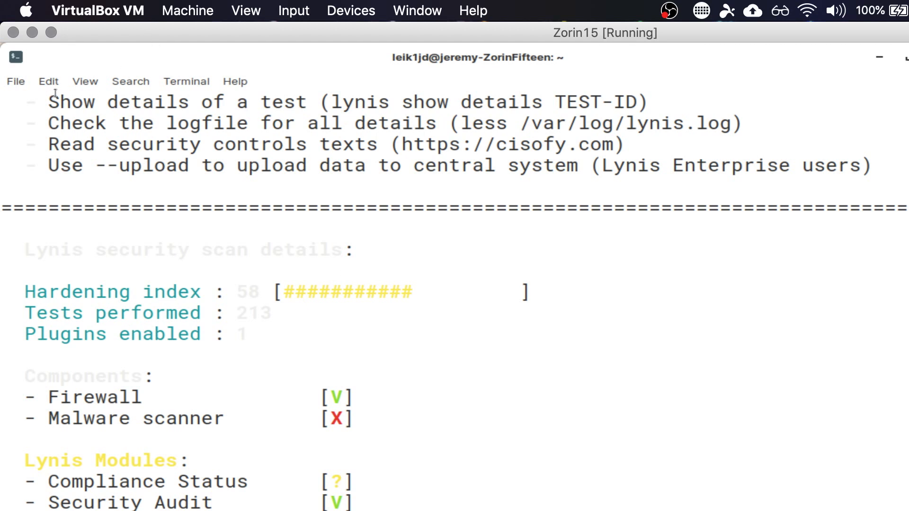
- Try the Solarized palette in the terminal profile's color preferences
{"action": "left_click", "coordinate": [131, 83]}
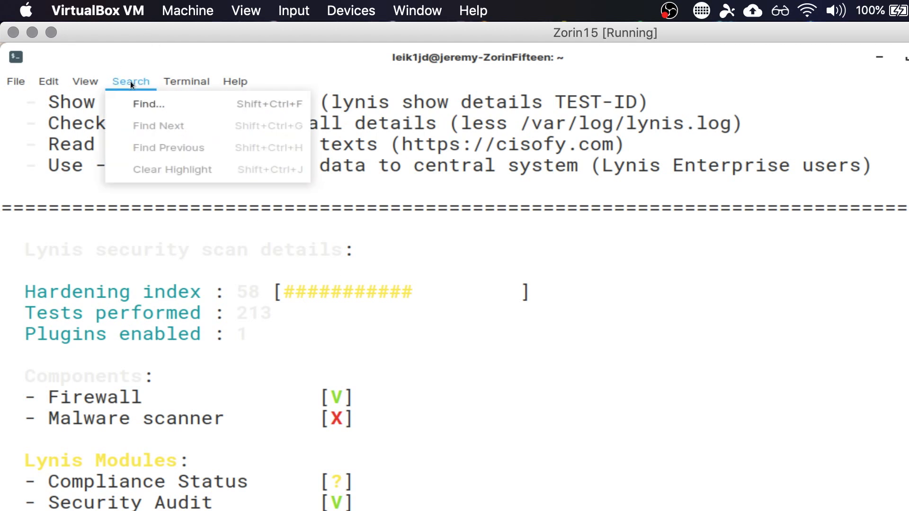
{"action": "left_click", "coordinate": [189, 79]}
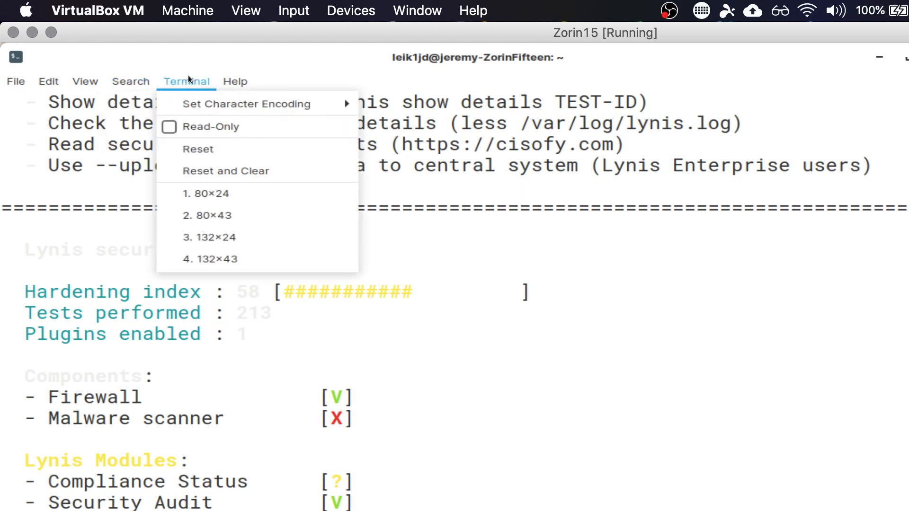
{"action": "mouse_move", "coordinate": [72, 75]}
{"action": "mouse_move", "coordinate": [40, 75]}
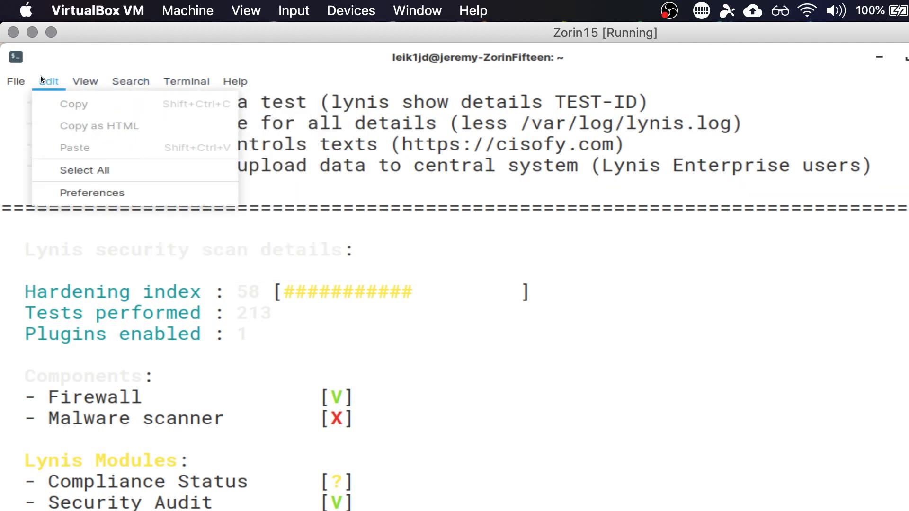
{"action": "left_click", "coordinate": [61, 197]}
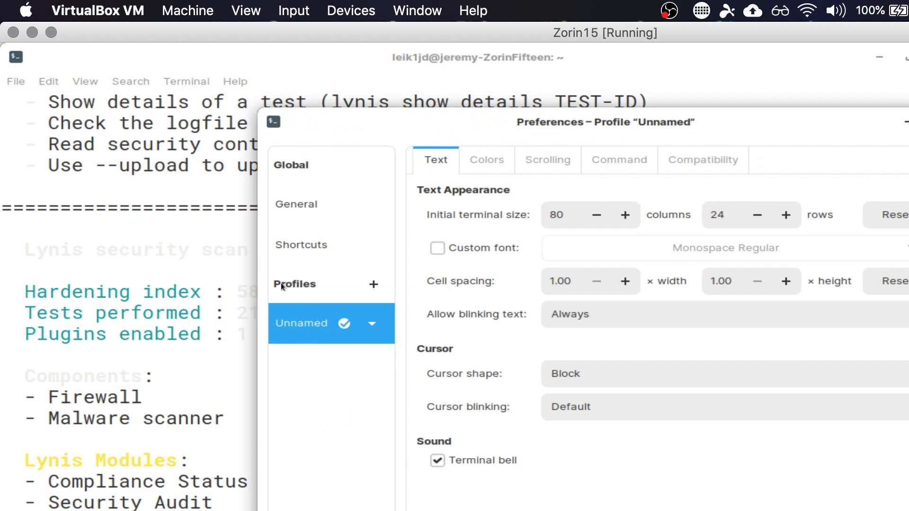
{"action": "left_click", "coordinate": [507, 163]}
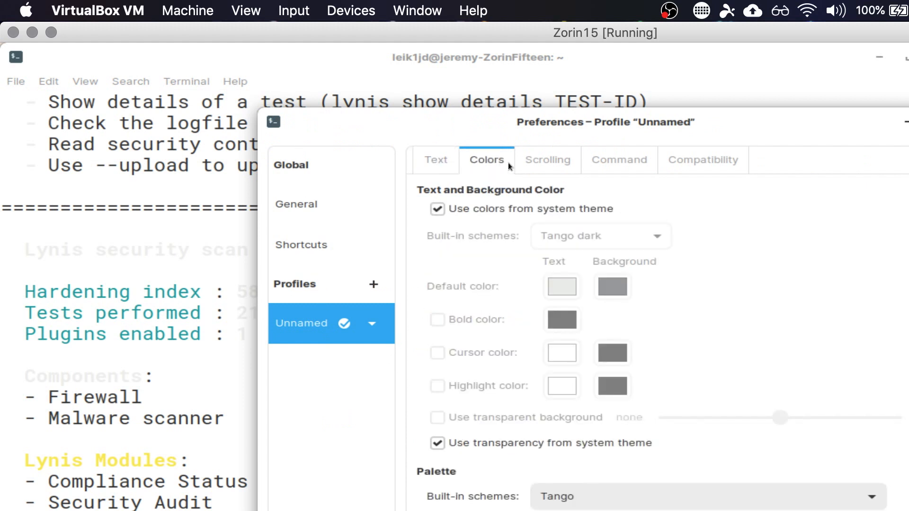
{"action": "left_click", "coordinate": [740, 499]}
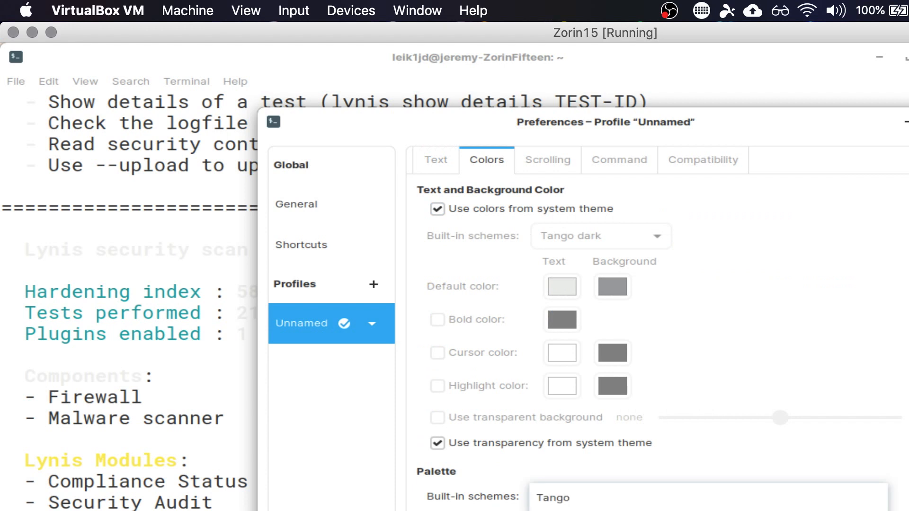
{"action": "left_click", "coordinate": [740, 510]}
{"action": "key", "text": "Escape"}
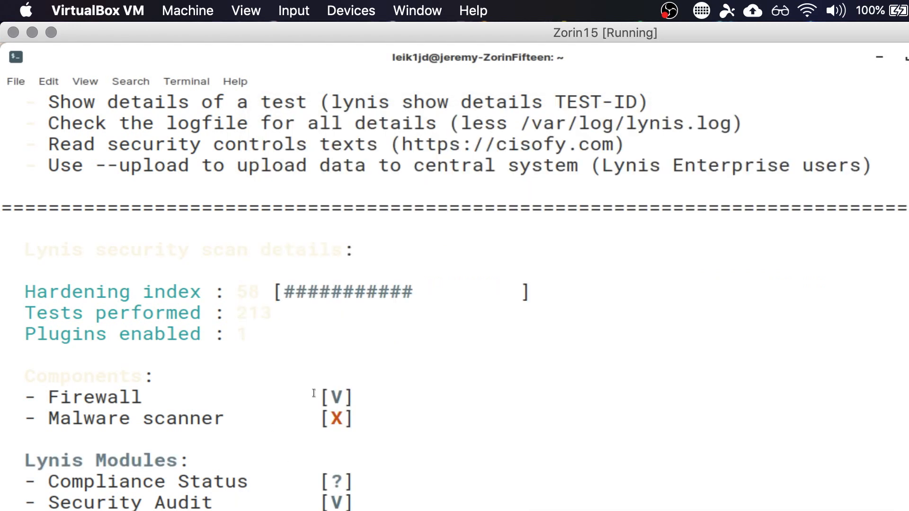
- Try the Linux console palette for the terminal profile, then switch to more readable text colors and close the preferences
{"action": "left_click", "coordinate": [18, 87]}
{"action": "mouse_move", "coordinate": [50, 85]}
{"action": "left_click", "coordinate": [70, 191]}
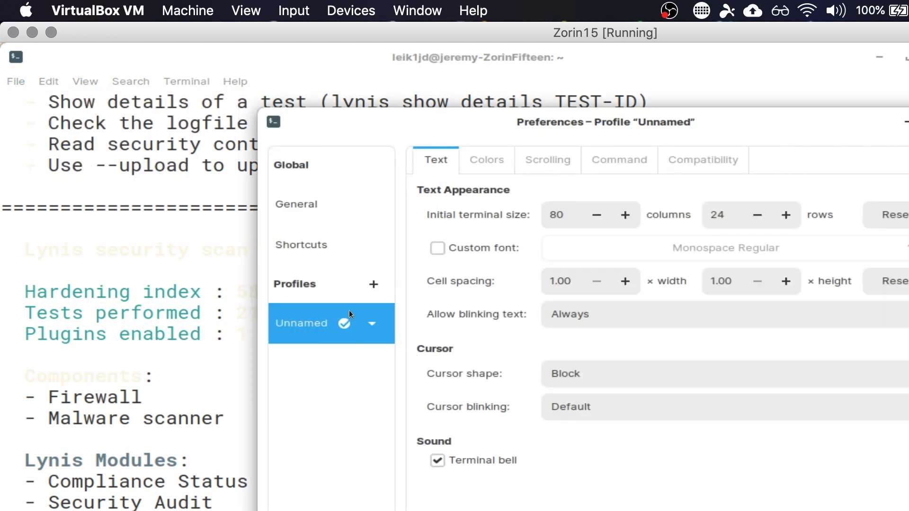
{"action": "left_click", "coordinate": [488, 160]}
{"action": "left_click", "coordinate": [718, 492]}
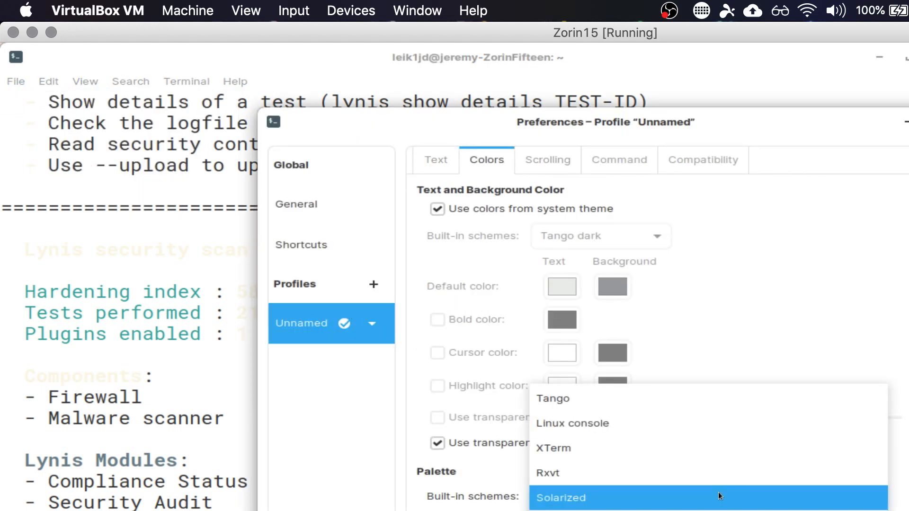
{"action": "left_click", "coordinate": [672, 421]}
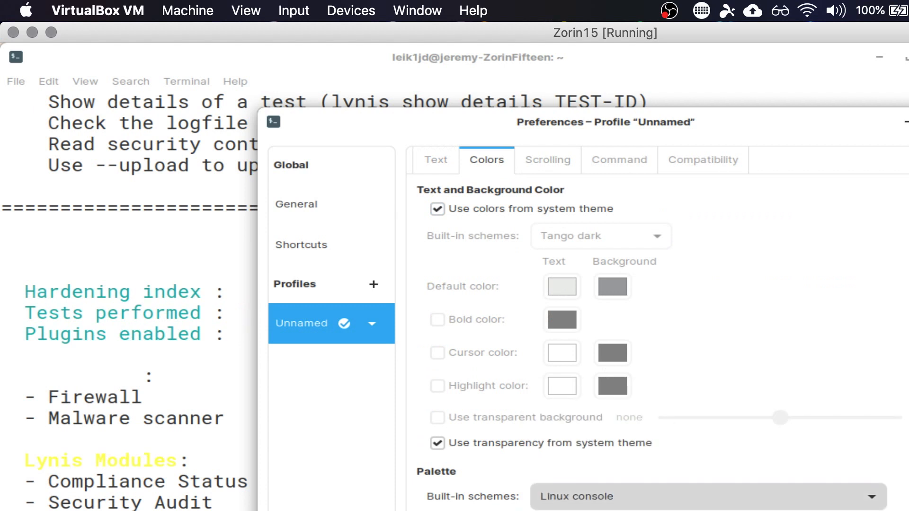
{"action": "left_click", "coordinate": [685, 507]}
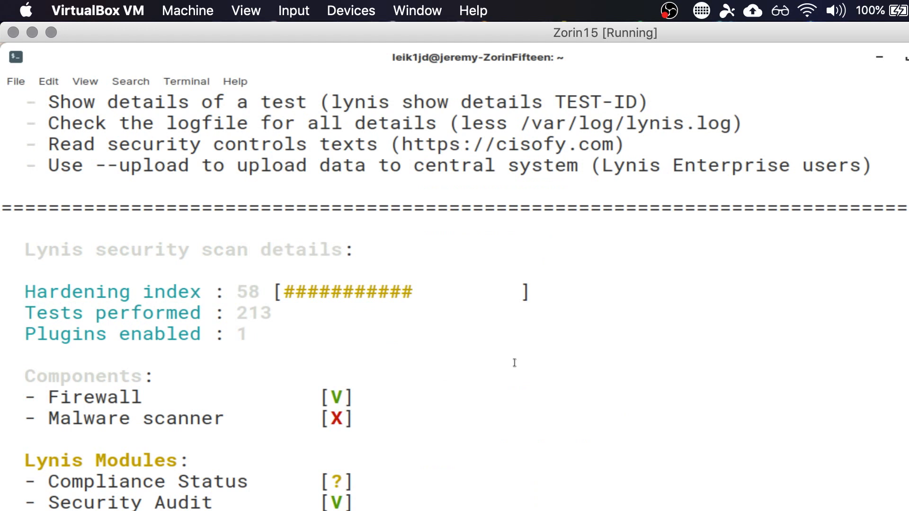
- Read back through the Lynis audit's component results and its list of hardening suggestions
{"action": "scroll", "coordinate": [482, 475], "scroll_direction": "down", "scroll_amount": 3}
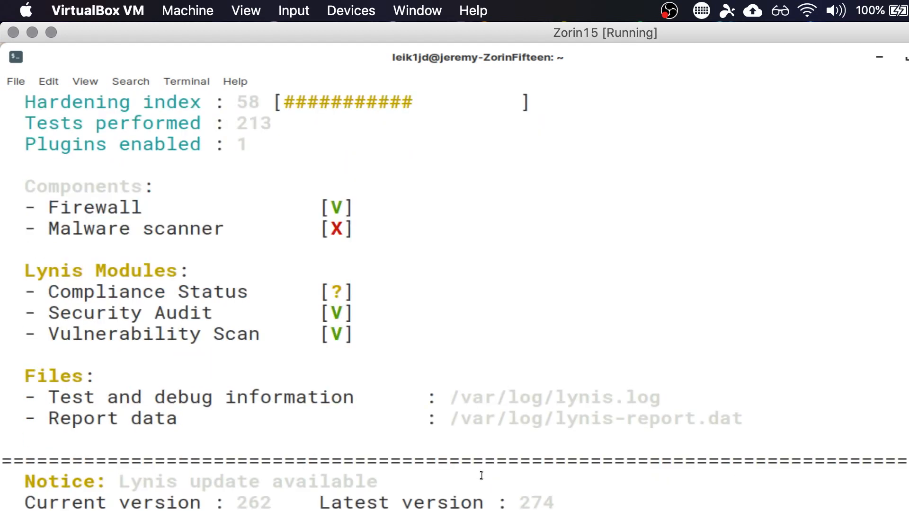
{"action": "scroll", "coordinate": [481, 475], "scroll_direction": "up", "scroll_amount": 12}
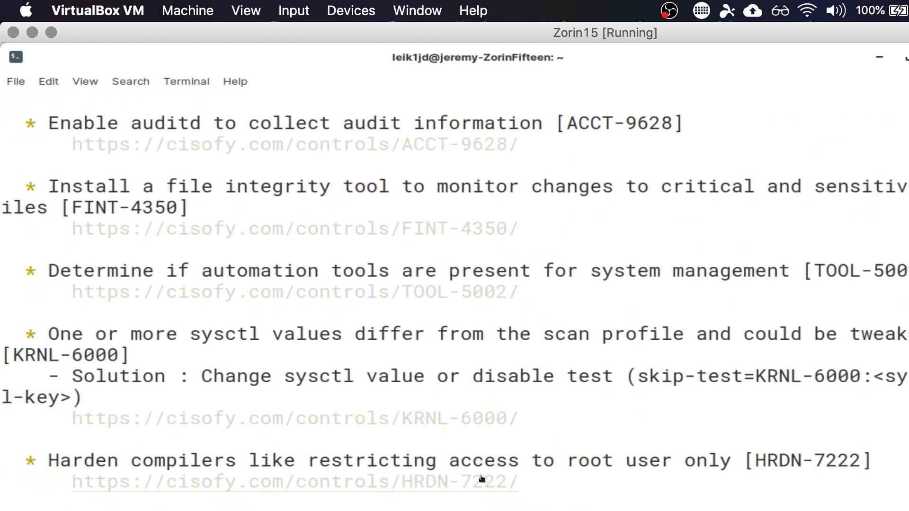
{"action": "scroll", "coordinate": [482, 478], "scroll_direction": "up", "scroll_amount": 2}
{"action": "scroll", "coordinate": [481, 475], "scroll_direction": "up", "scroll_amount": 6}
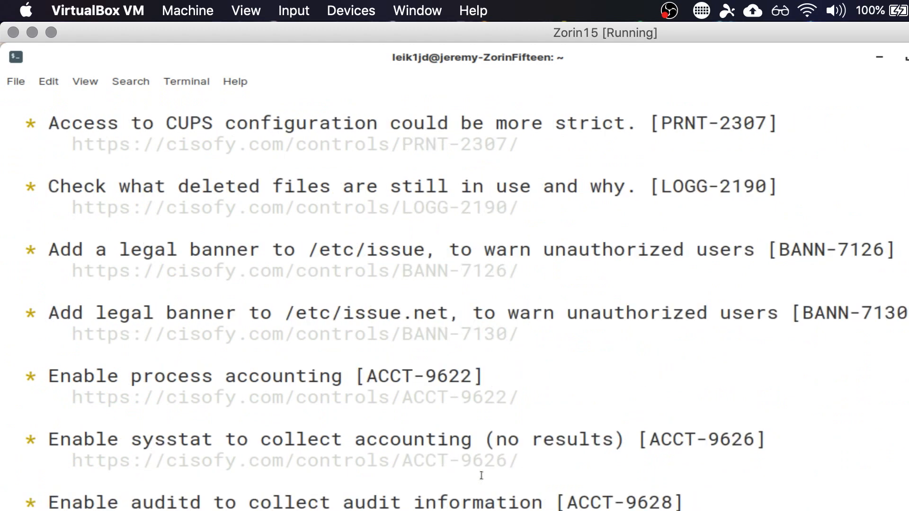
{"action": "scroll", "coordinate": [482, 475], "scroll_direction": "up", "scroll_amount": 8}
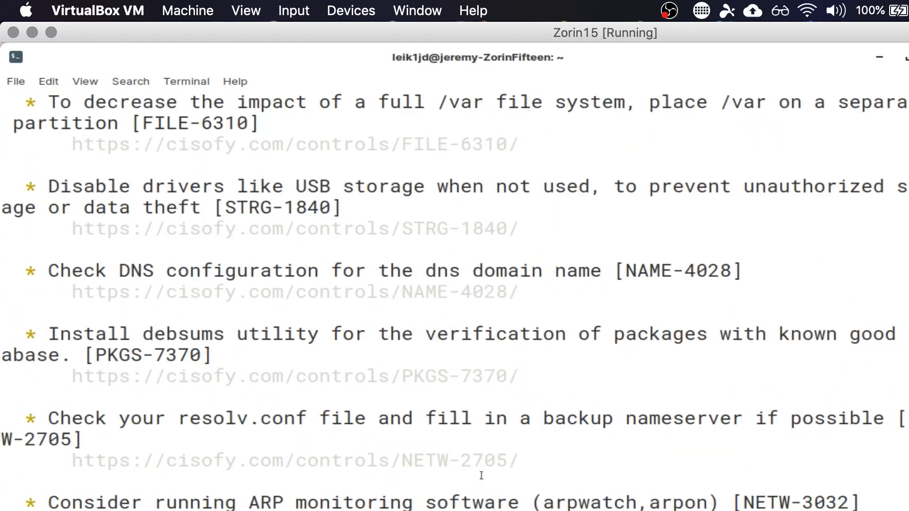
{"action": "scroll", "coordinate": [481, 475], "scroll_direction": "up", "scroll_amount": 8}
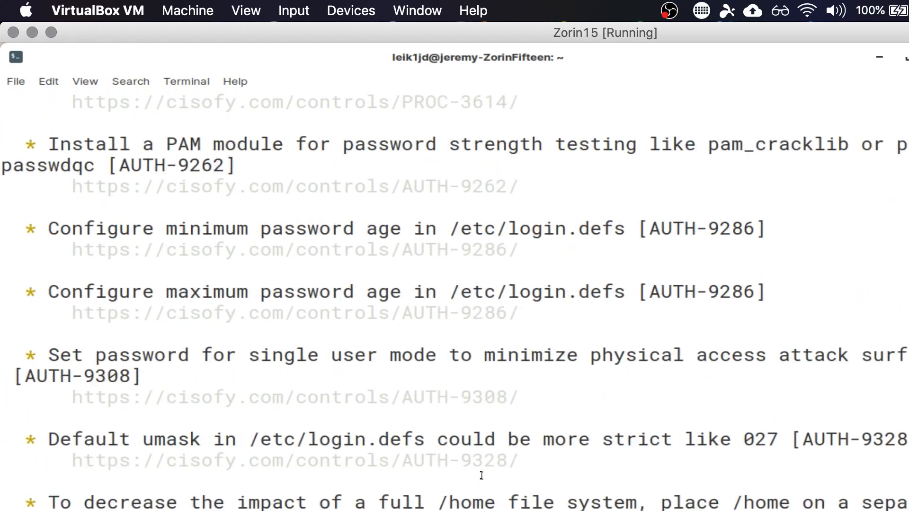
{"action": "scroll", "coordinate": [482, 476], "scroll_direction": "up", "scroll_amount": 4}
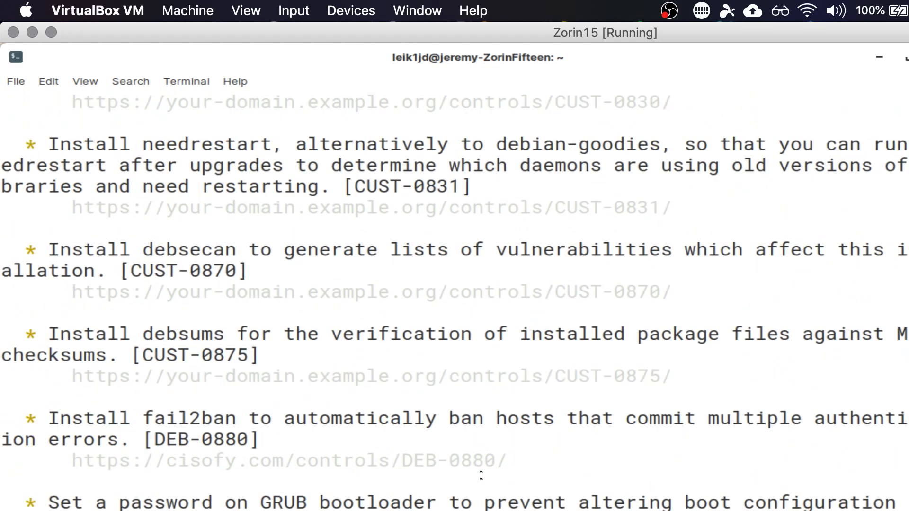
{"action": "scroll", "coordinate": [482, 476], "scroll_direction": "up", "scroll_amount": 2}
{"action": "scroll", "coordinate": [482, 476], "scroll_direction": "up", "scroll_amount": 7}
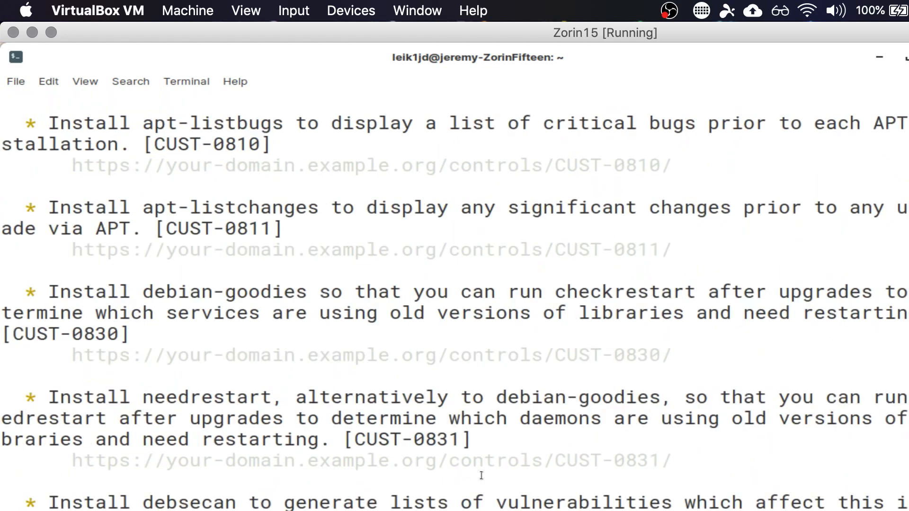
- Examine the Lynis warnings on the outdated version, single mode password, nameservers and iptables rules, highlighting the version and nameserver entries
{"action": "scroll", "coordinate": [481, 478], "scroll_direction": "up", "scroll_amount": 2}
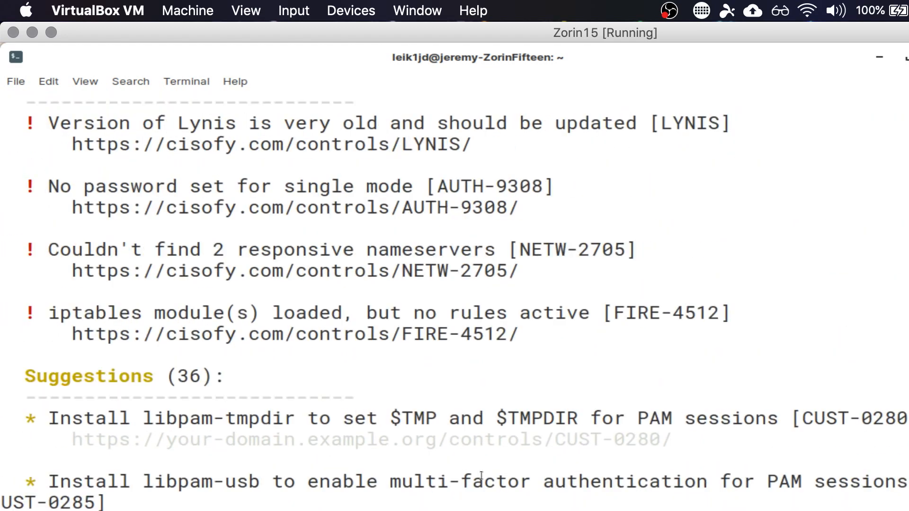
{"action": "scroll", "coordinate": [482, 476], "scroll_direction": "up", "scroll_amount": 2}
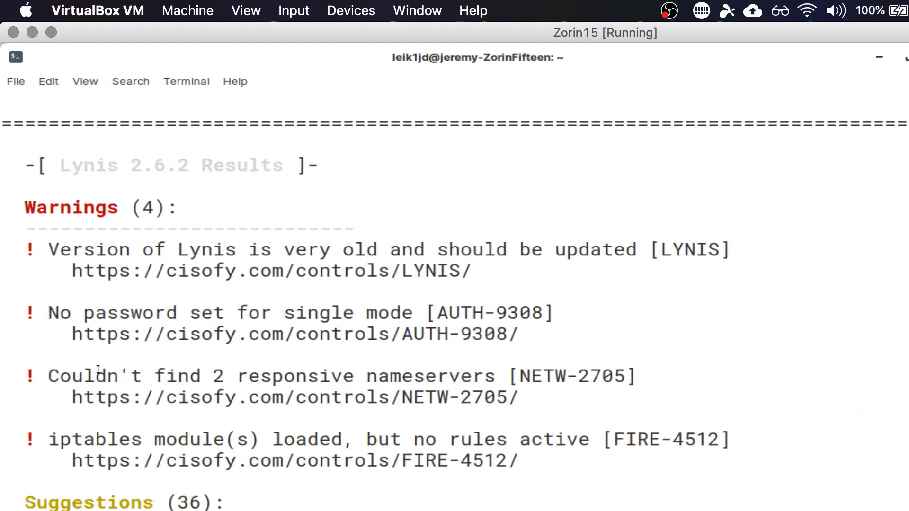
{"action": "left_click_drag", "start_coordinate": [47, 248], "coordinate": [715, 460]}
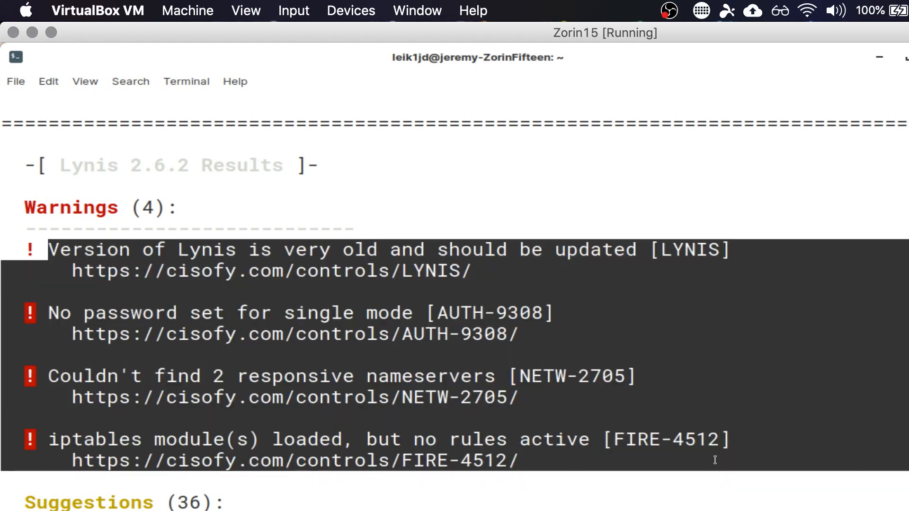
{"action": "left_click", "coordinate": [713, 462]}
{"action": "left_click_drag", "start_coordinate": [475, 250], "coordinate": [658, 248]}
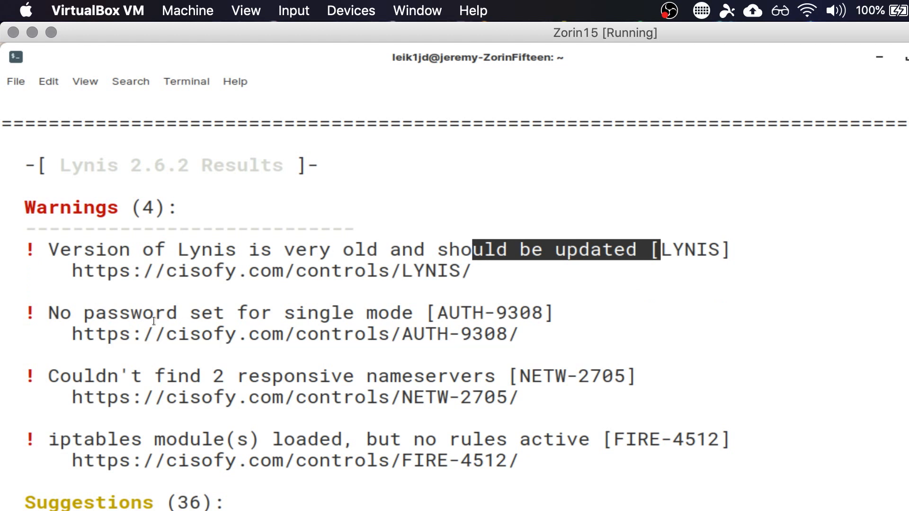
{"action": "left_click_drag", "start_coordinate": [47, 377], "coordinate": [567, 379]}
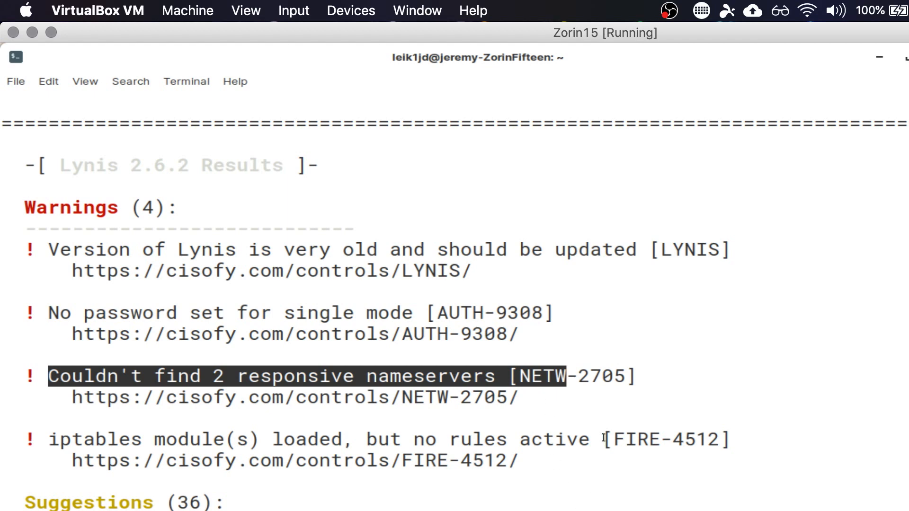
- Read through the Lynis suggestions on packages to install, highlighting the fail2ban entry
{"action": "scroll", "coordinate": [604, 438], "scroll_direction": "down", "scroll_amount": 3}
{"action": "scroll", "coordinate": [603, 438], "scroll_direction": "down", "scroll_amount": 1}
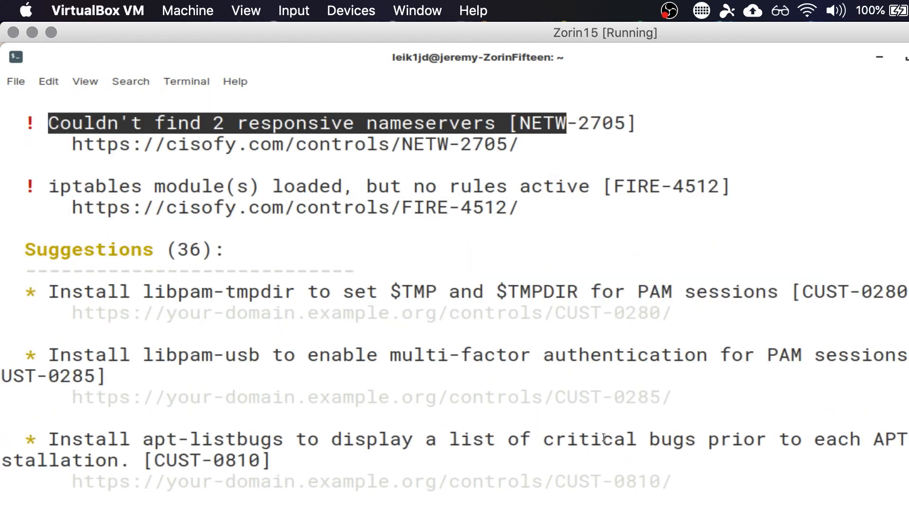
{"action": "scroll", "coordinate": [604, 438], "scroll_direction": "down", "scroll_amount": 3}
{"action": "scroll", "coordinate": [604, 437], "scroll_direction": "down", "scroll_amount": 3}
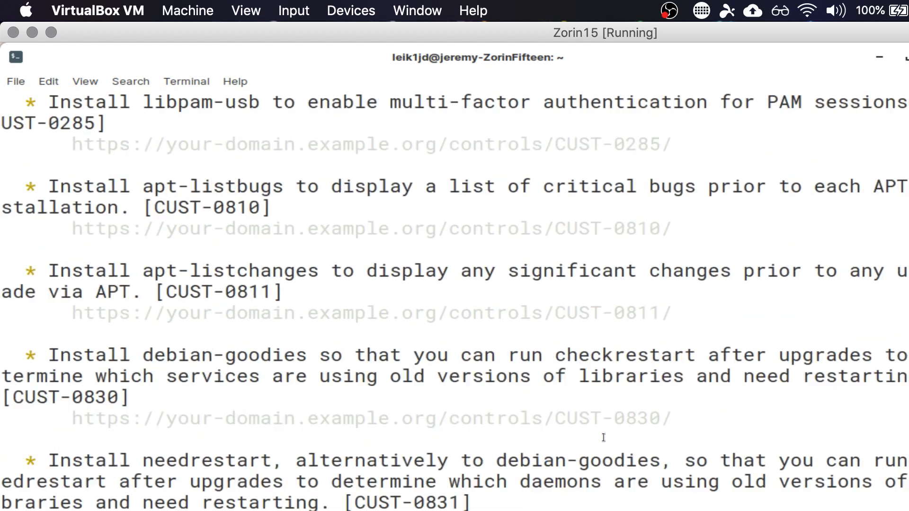
{"action": "scroll", "coordinate": [604, 438], "scroll_direction": "down", "scroll_amount": 2}
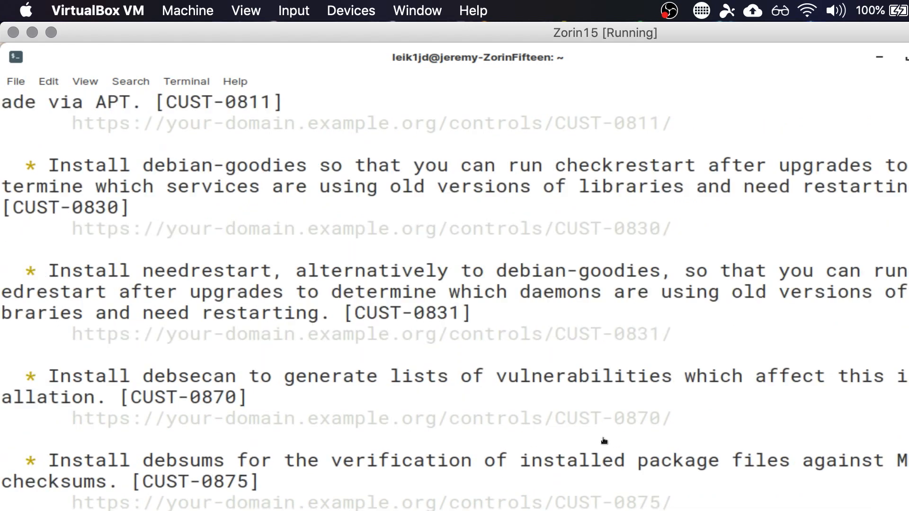
{"action": "scroll", "coordinate": [604, 440], "scroll_direction": "down", "scroll_amount": 1}
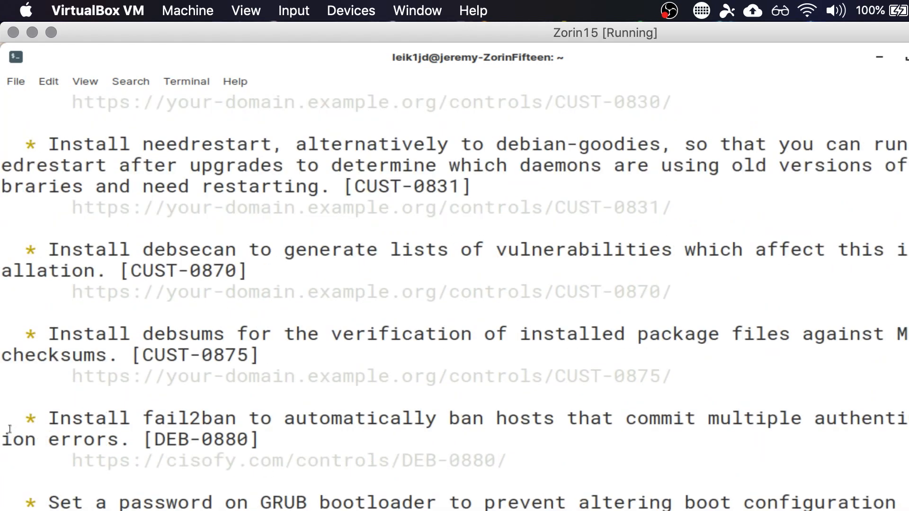
{"action": "left_click_drag", "start_coordinate": [48, 417], "coordinate": [295, 421]}
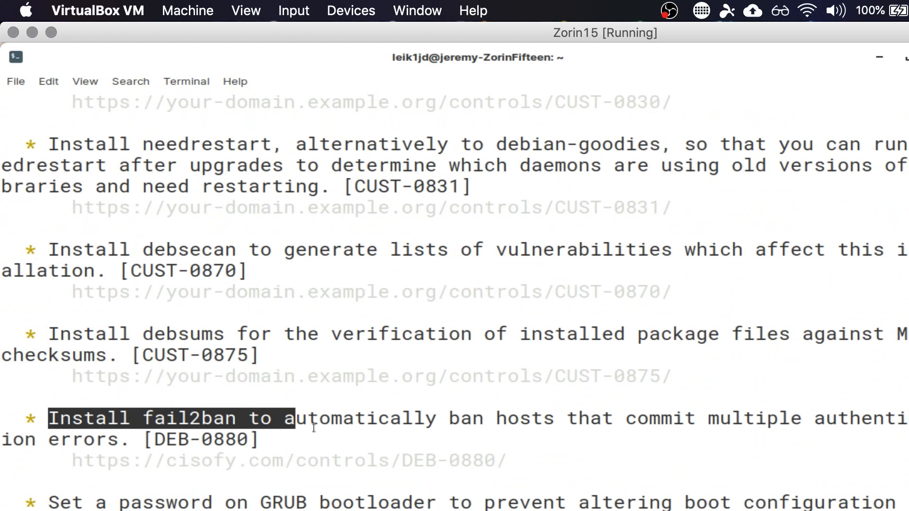
{"action": "scroll", "coordinate": [532, 484], "scroll_direction": "down", "scroll_amount": 2}
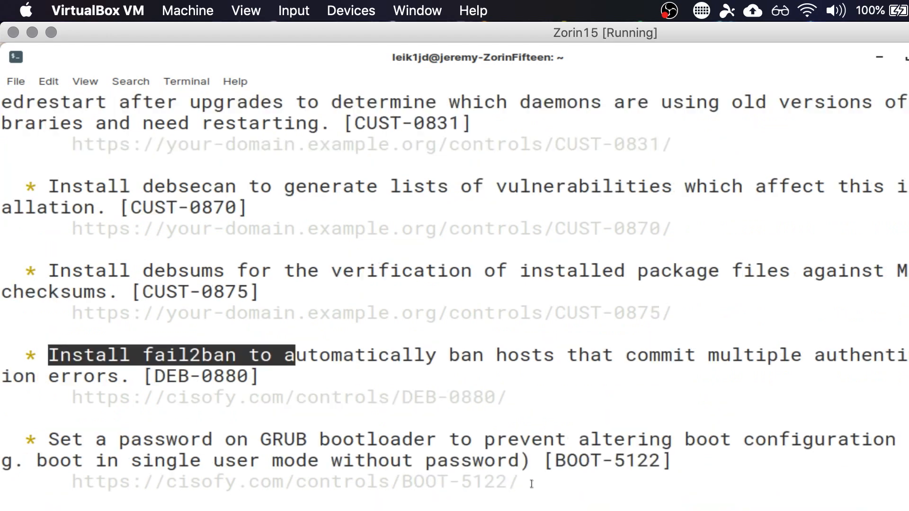
- Read through the Lynis suggestions on the GRUB password, password aging, default umask, separate partitions, USB storage and DNS
{"action": "scroll", "coordinate": [532, 484], "scroll_direction": "down", "scroll_amount": 3}
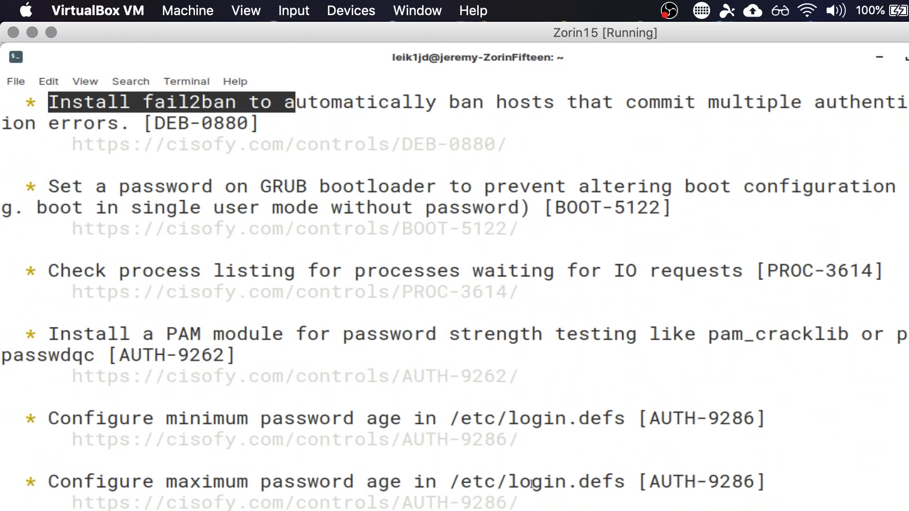
{"action": "scroll", "coordinate": [532, 484], "scroll_direction": "down", "scroll_amount": 1}
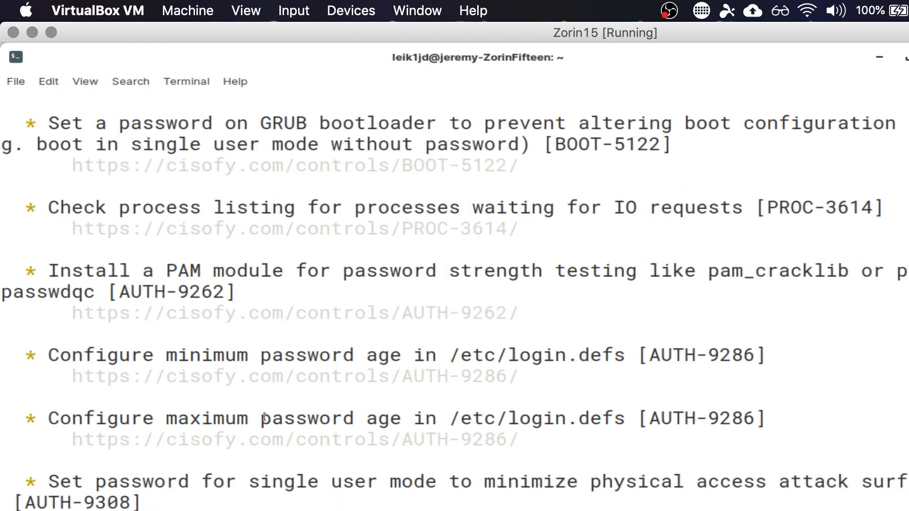
{"action": "scroll", "coordinate": [265, 417], "scroll_direction": "down", "scroll_amount": 1}
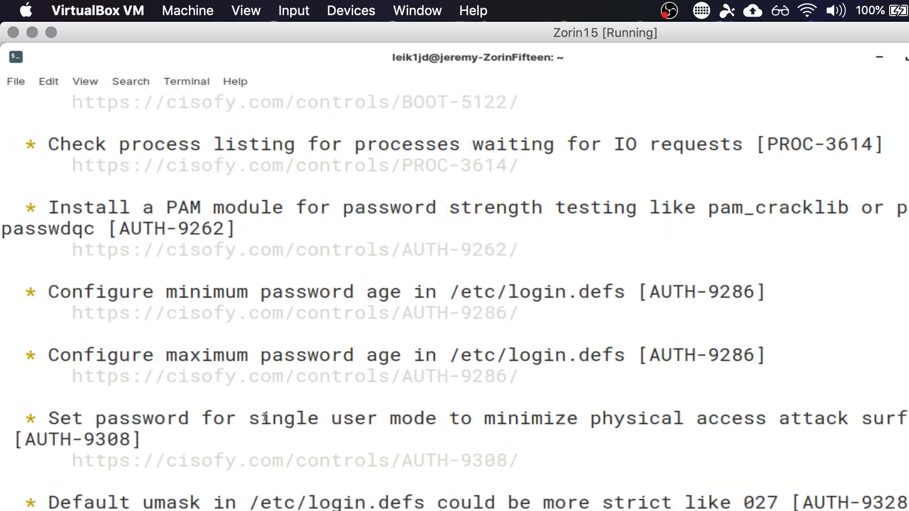
{"action": "scroll", "coordinate": [265, 417], "scroll_direction": "down", "scroll_amount": 3}
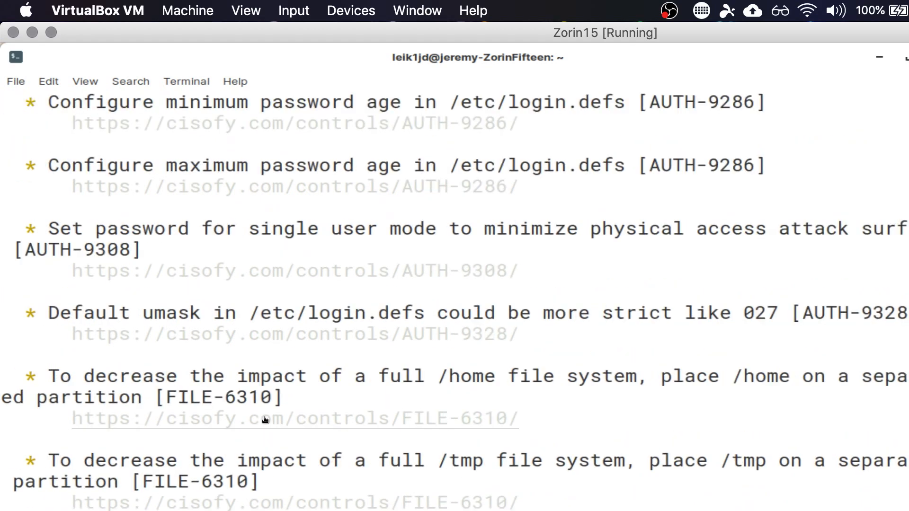
{"action": "scroll", "coordinate": [265, 417], "scroll_direction": "down", "scroll_amount": 1}
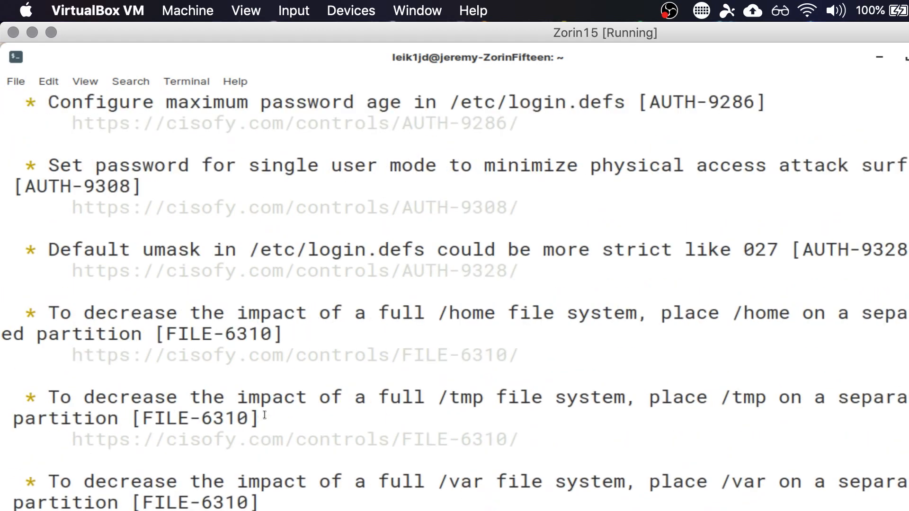
{"action": "scroll", "coordinate": [265, 416], "scroll_direction": "down", "scroll_amount": 4}
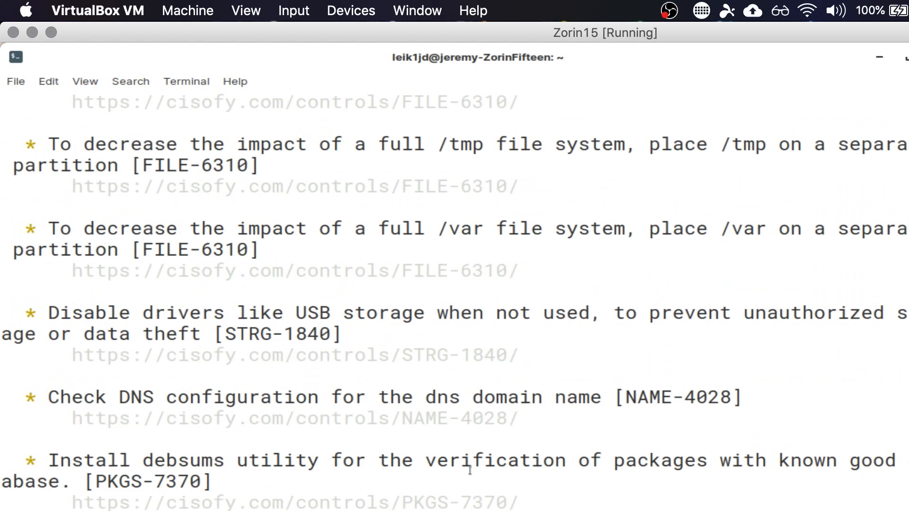
{"action": "scroll", "coordinate": [470, 471], "scroll_direction": "down", "scroll_amount": 1}
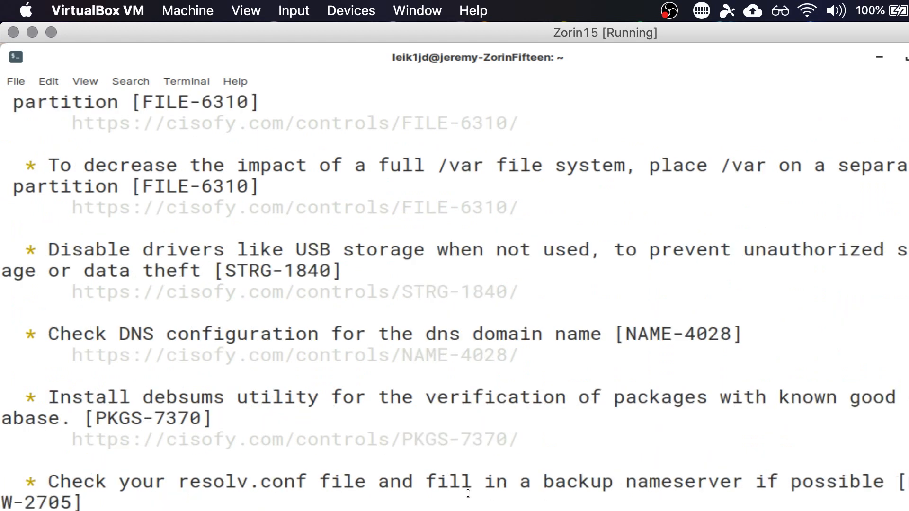
- Read the remaining Lynis suggestions on networking, accounting, file integrity and malware scanning, through to the follow-up notes and scan details
{"action": "scroll", "coordinate": [455, 293], "scroll_direction": "down", "scroll_amount": 3}
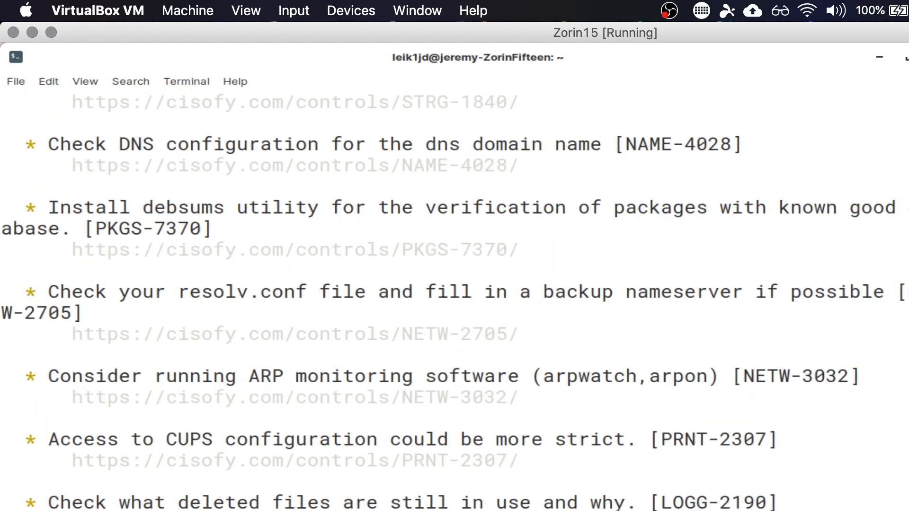
{"action": "scroll", "coordinate": [454, 293], "scroll_direction": "down", "scroll_amount": 9}
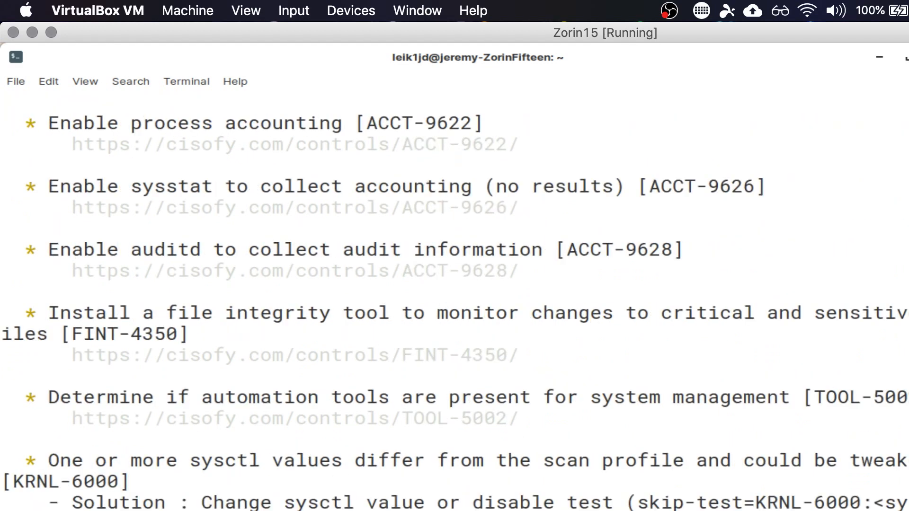
{"action": "scroll", "coordinate": [455, 293], "scroll_direction": "down", "scroll_amount": 1}
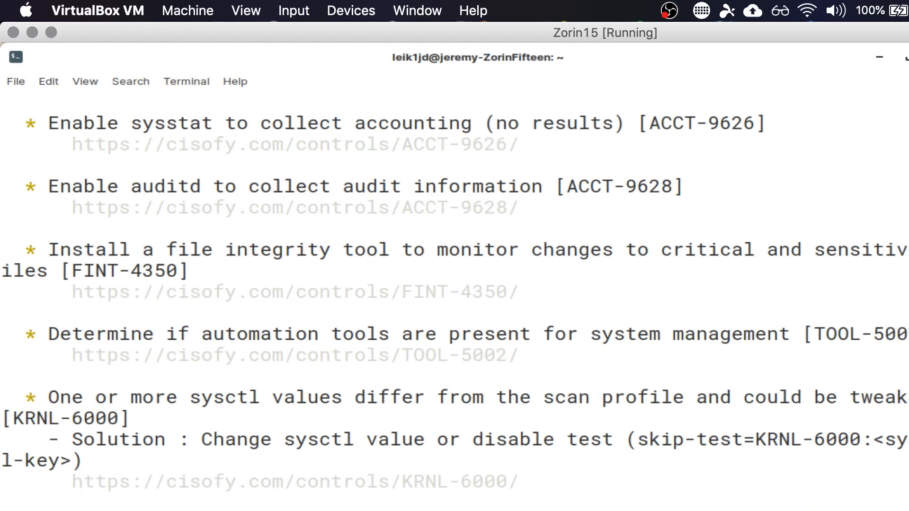
{"action": "scroll", "coordinate": [454, 293], "scroll_direction": "down", "scroll_amount": 2}
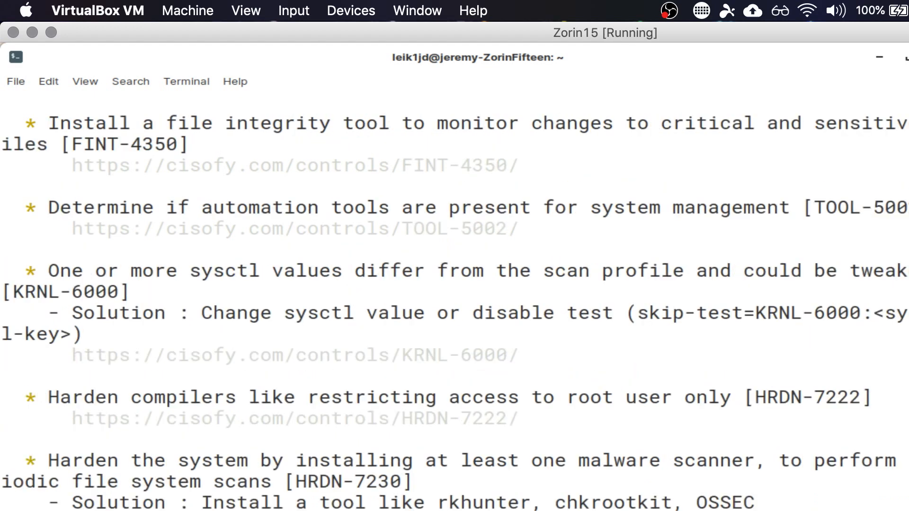
{"action": "scroll", "coordinate": [455, 293], "scroll_direction": "down", "scroll_amount": 3}
{"action": "scroll", "coordinate": [454, 294], "scroll_direction": "down", "scroll_amount": 1}
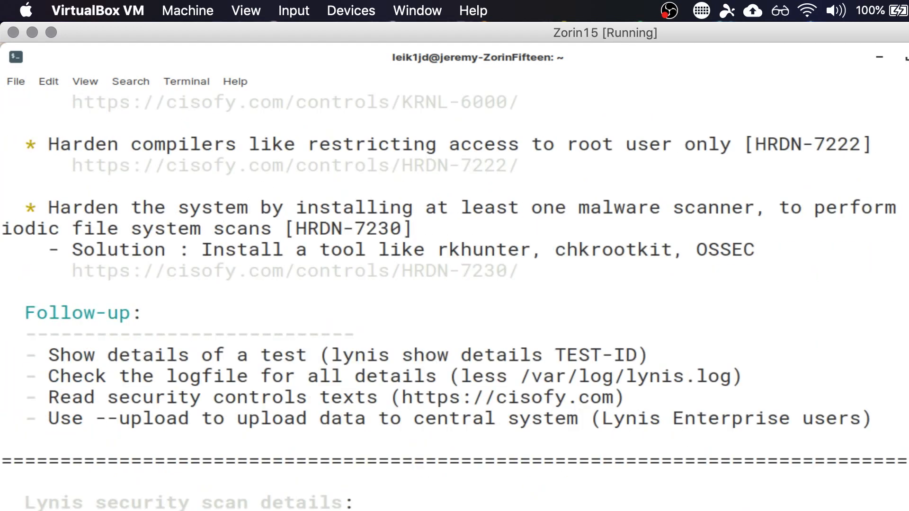
{"action": "scroll", "coordinate": [455, 294], "scroll_direction": "down", "scroll_amount": 2}
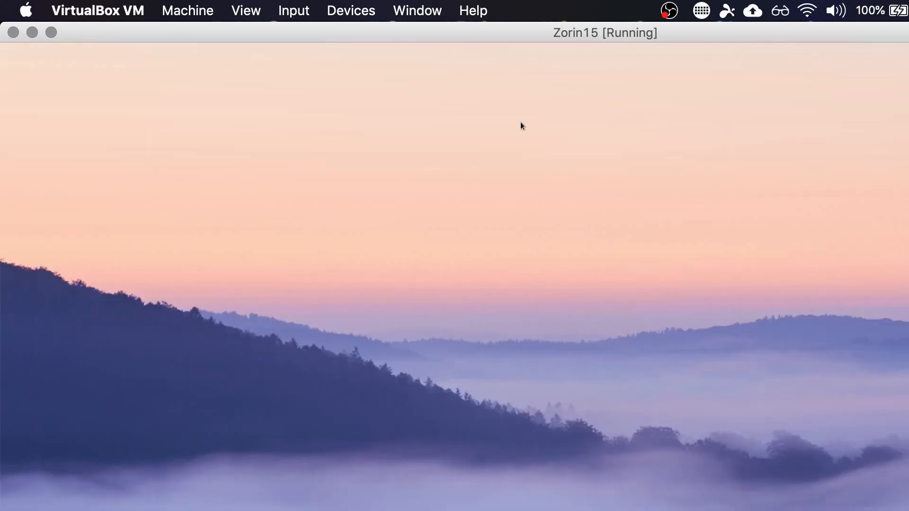
- Change the desktop background to the blue hexagonal spiral staircase wallpaper
{"action": "right_click", "coordinate": [521, 122]}
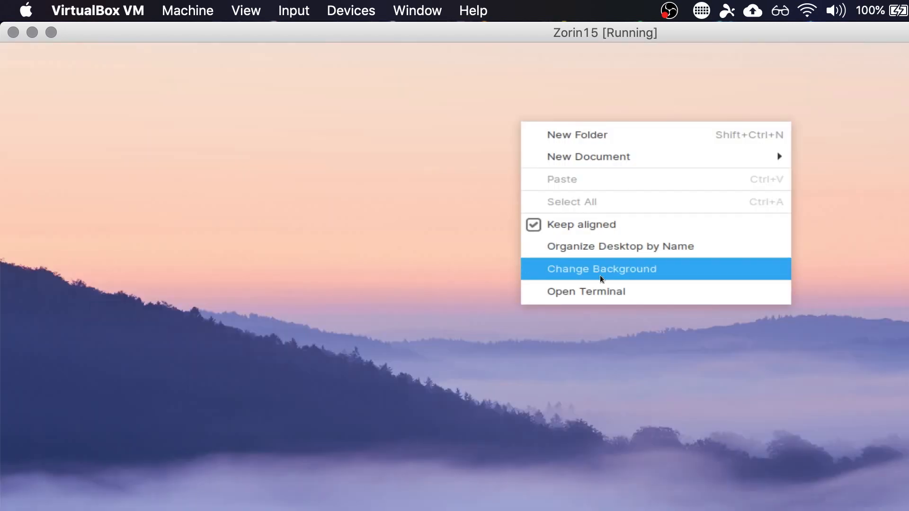
{"action": "left_click", "coordinate": [550, 275]}
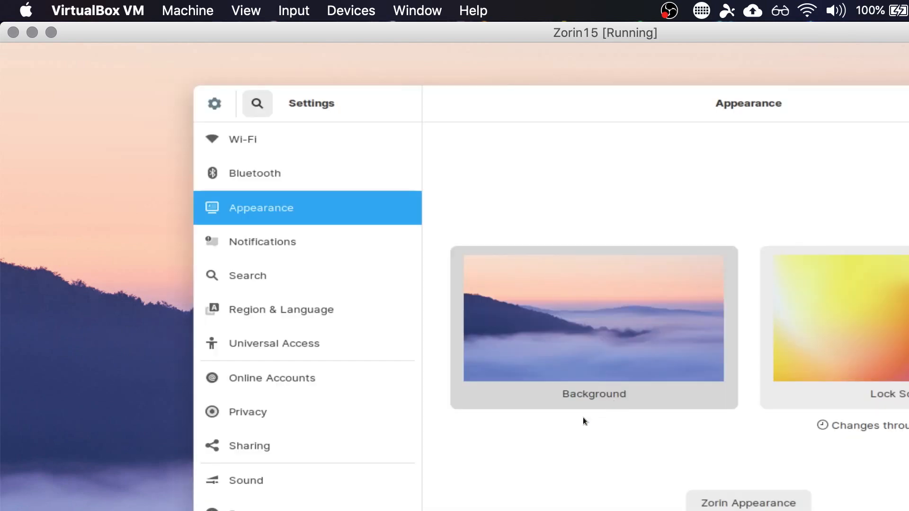
{"action": "left_click", "coordinate": [558, 308]}
{"action": "scroll", "coordinate": [634, 357], "scroll_direction": "down", "scroll_amount": 8}
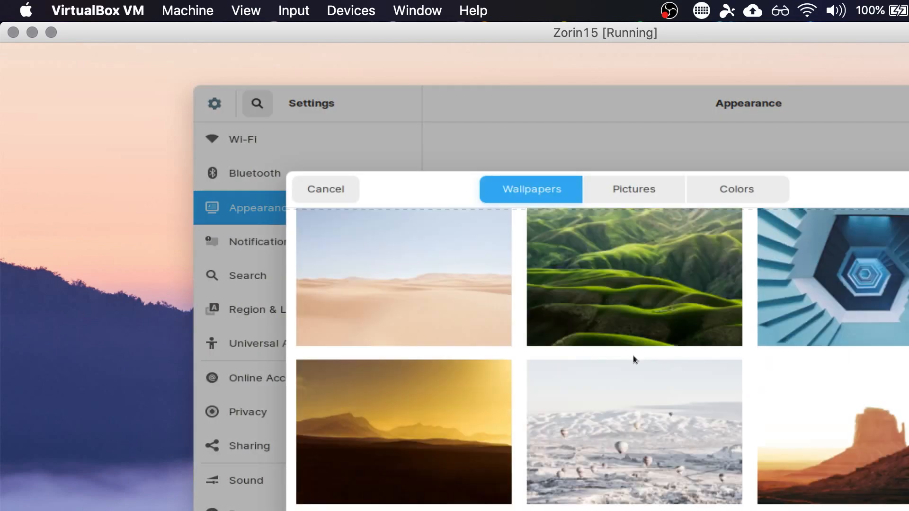
{"action": "scroll", "coordinate": [633, 356], "scroll_direction": "down", "scroll_amount": 6}
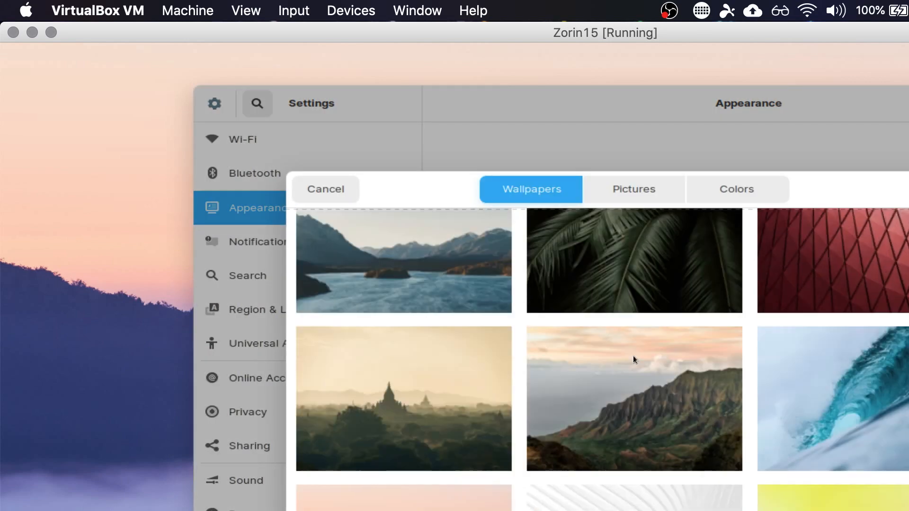
{"action": "scroll", "coordinate": [633, 356], "scroll_direction": "up", "scroll_amount": 7}
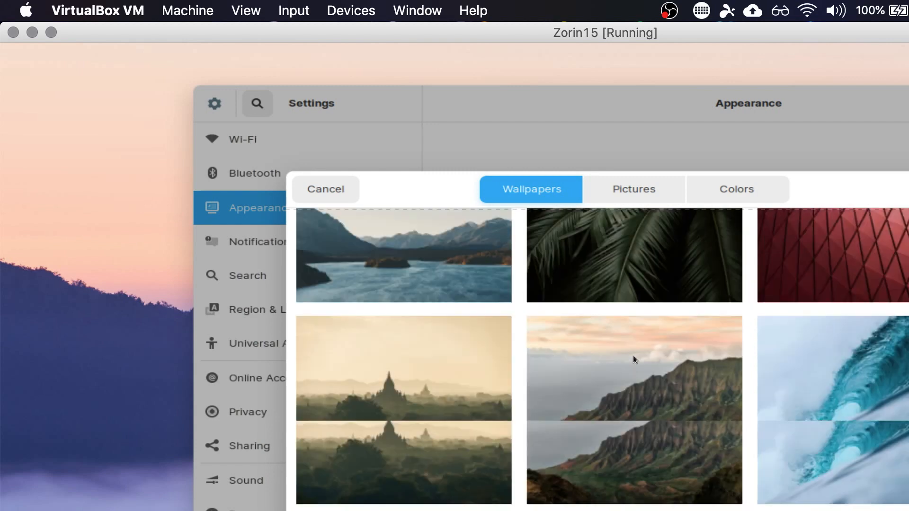
{"action": "scroll", "coordinate": [632, 356], "scroll_direction": "up", "scroll_amount": 7}
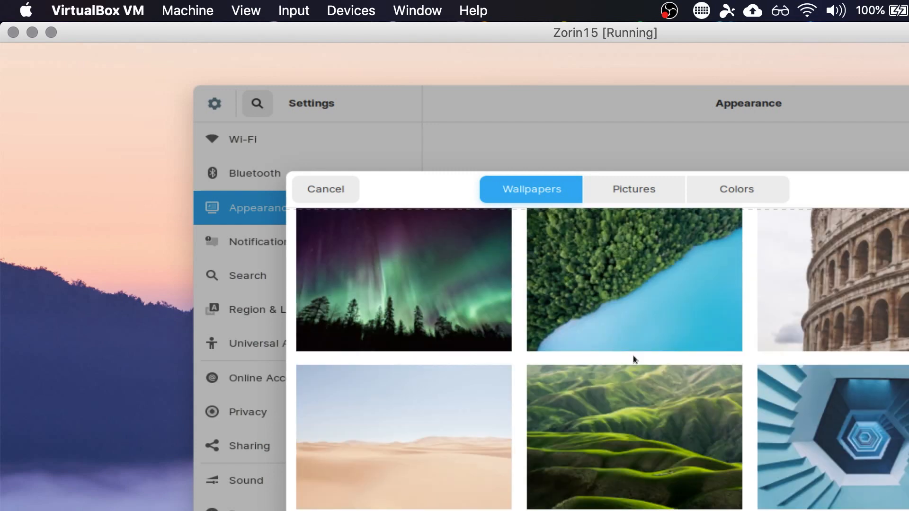
{"action": "left_click", "coordinate": [834, 429]}
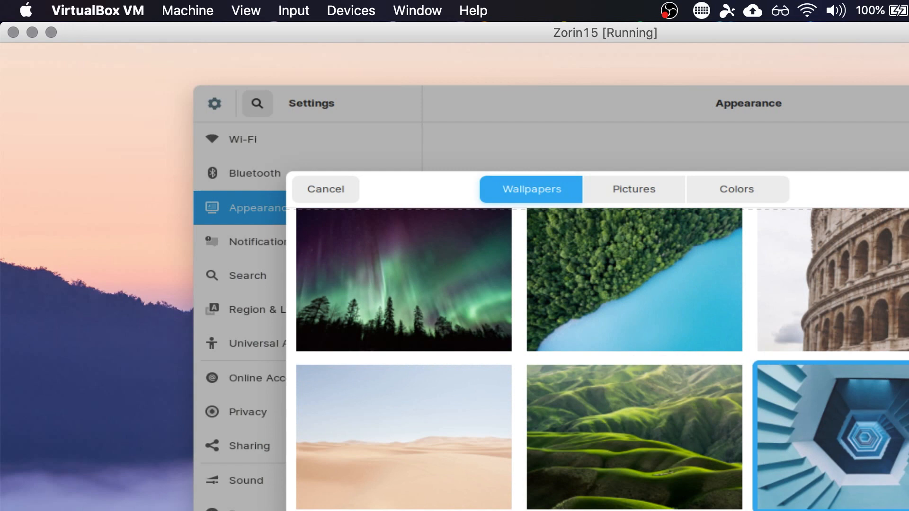
{"action": "left_click", "coordinate": [908, 189]}
- Set the lock screen image to the Colosseum wallpaper and close the settings
{"action": "left_click", "coordinate": [908, 327]}
{"action": "left_click", "coordinate": [890, 289]}
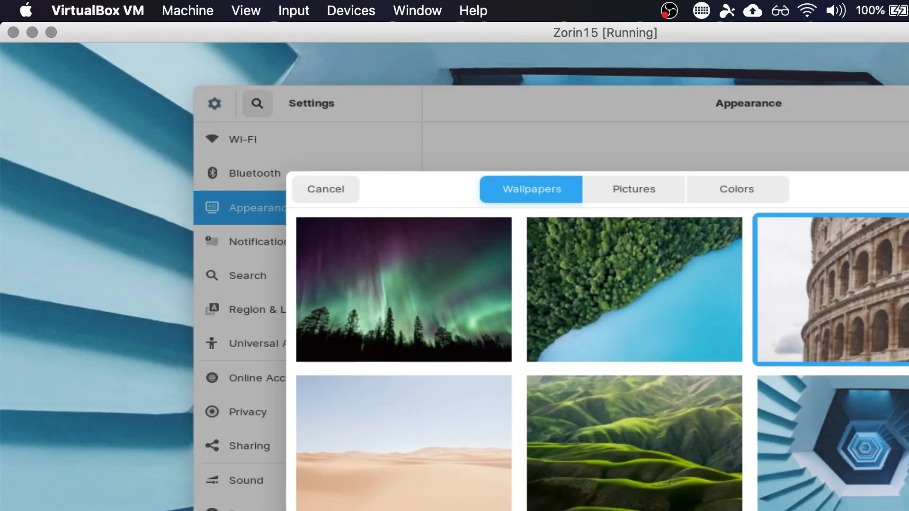
{"action": "left_click", "coordinate": [907, 189]}
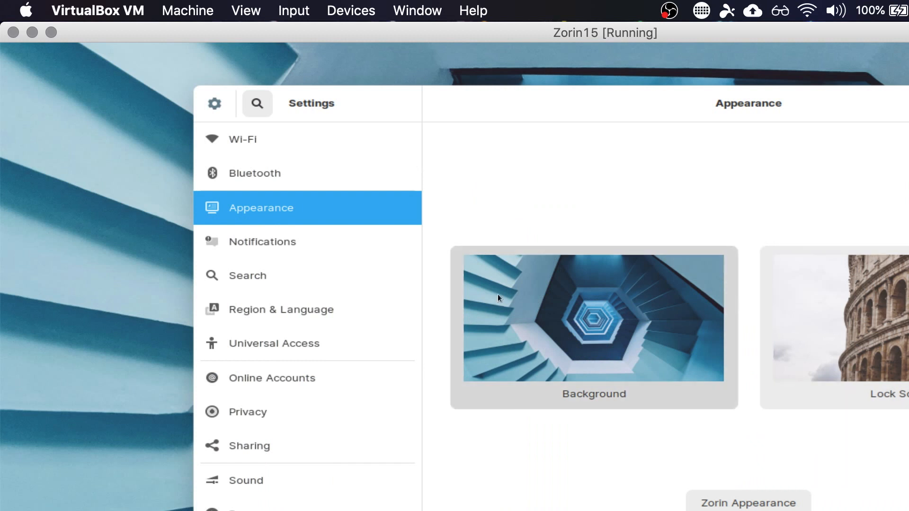
{"action": "left_click", "coordinate": [908, 103]}
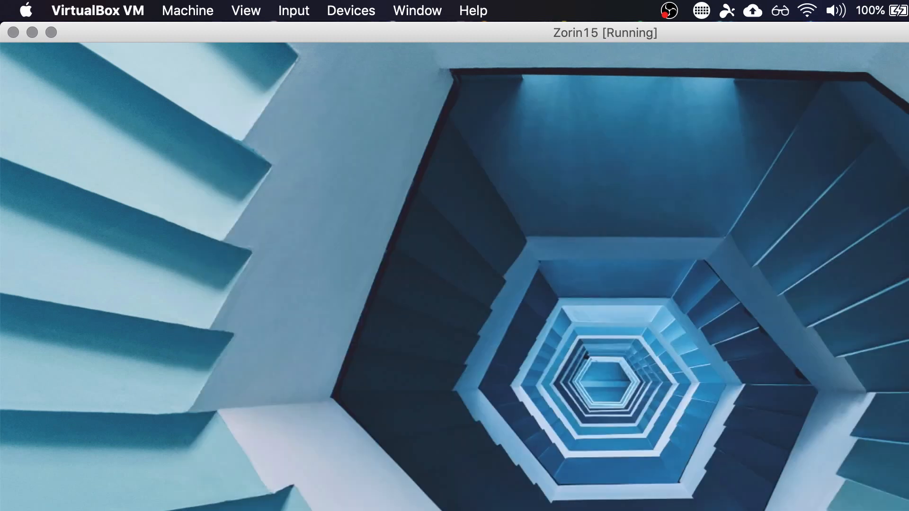